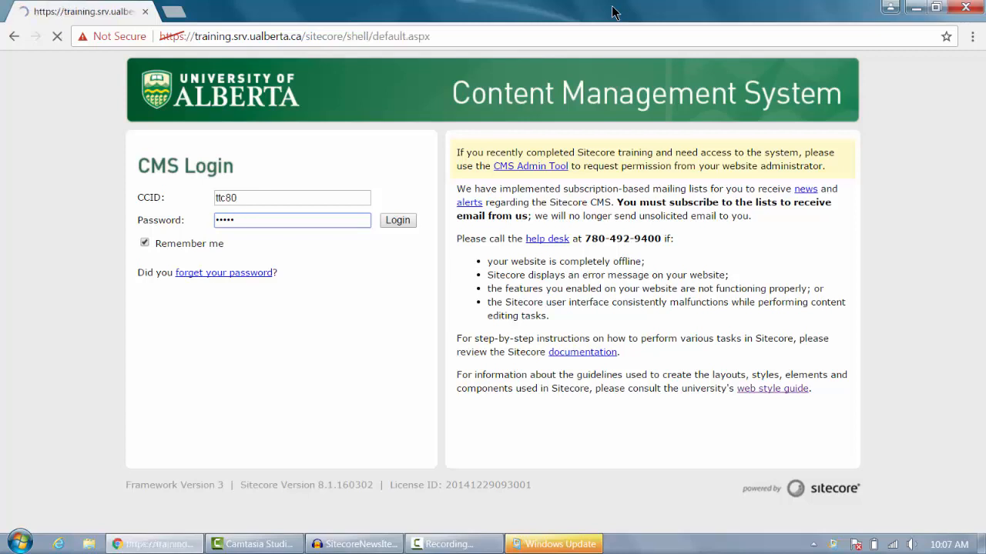
# Open the Content Editor and expand the content tree through training, Home and about-us.
pyautogui.click(22, 532)
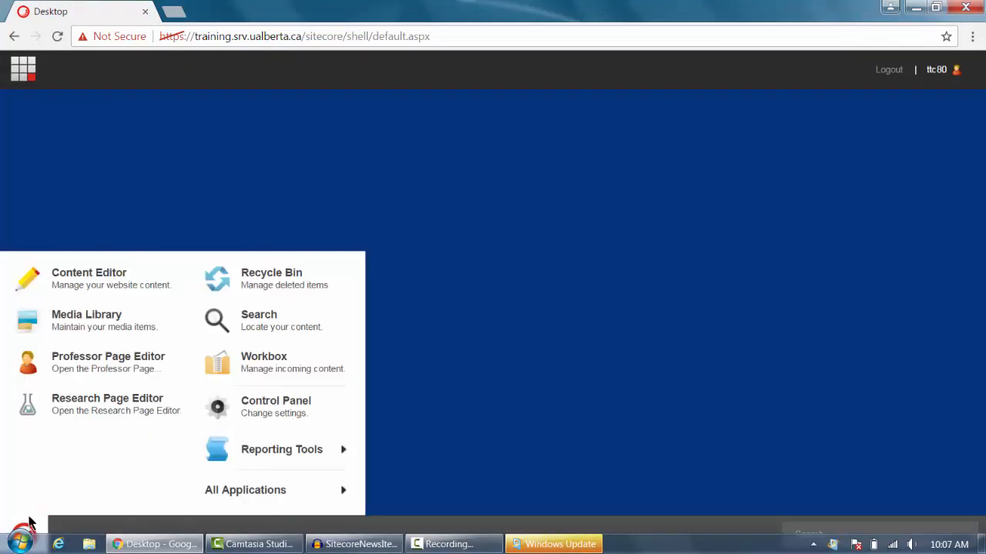
pyautogui.click(99, 287)
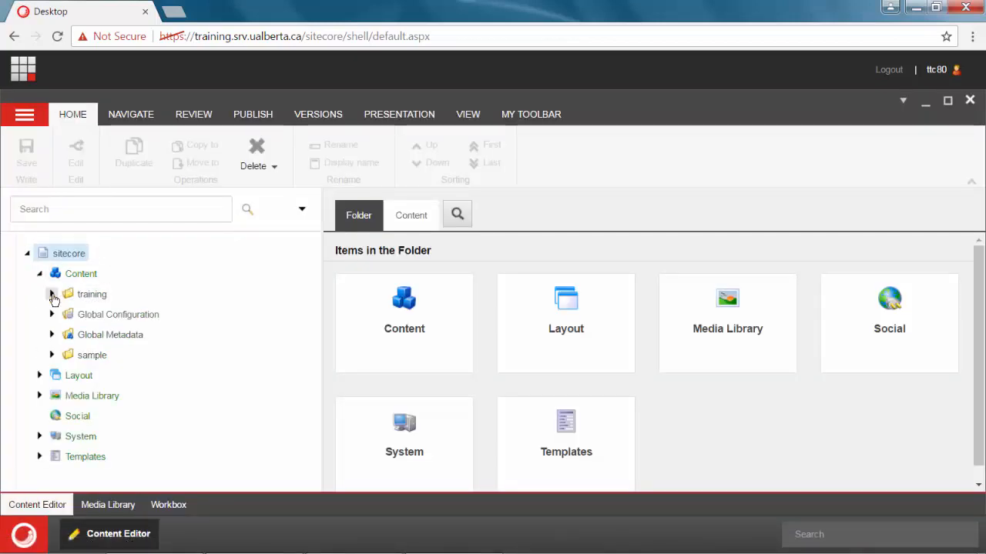
pyautogui.click(51, 295)
pyautogui.scroll(-2, 151, 277)
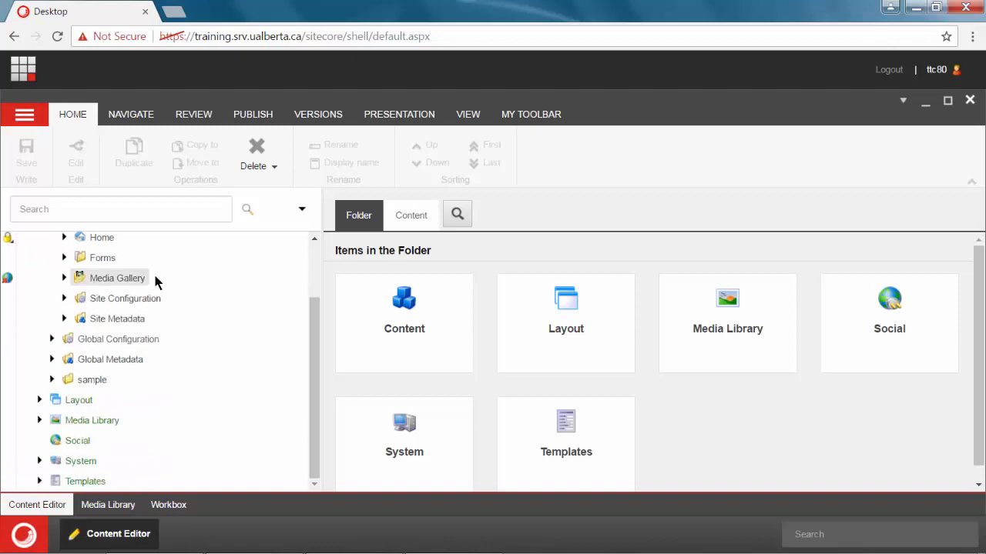
pyautogui.click(65, 239)
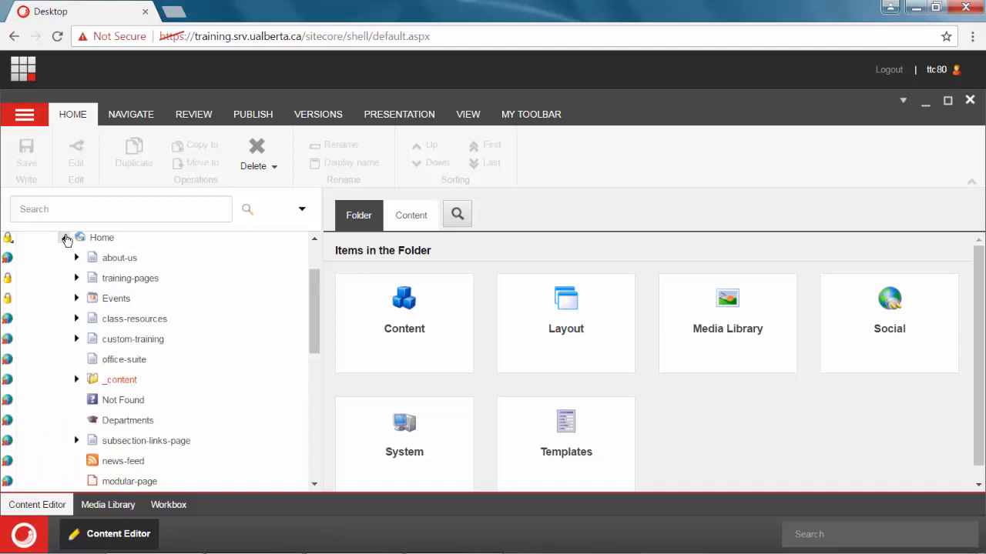
pyautogui.click(76, 258)
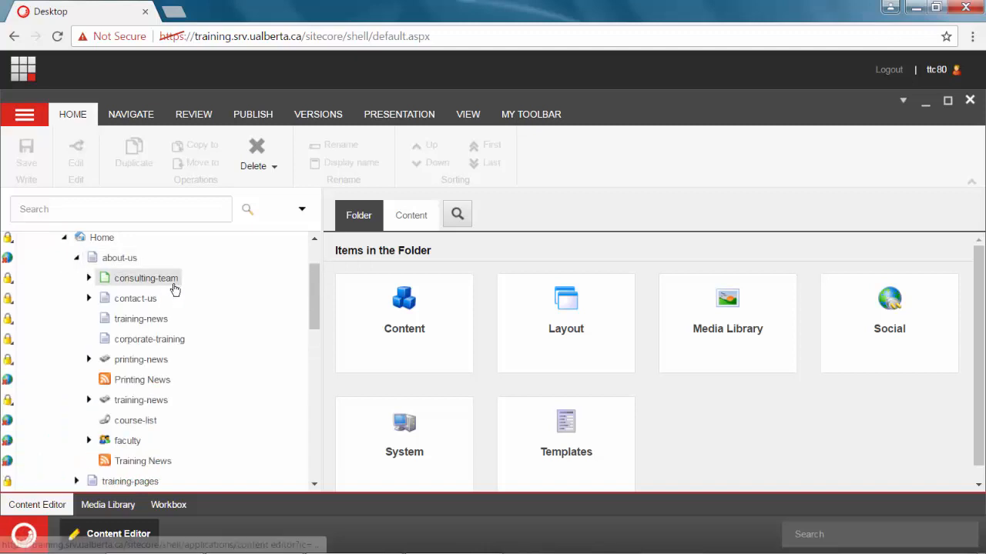
pyautogui.scroll(-2, 172, 288)
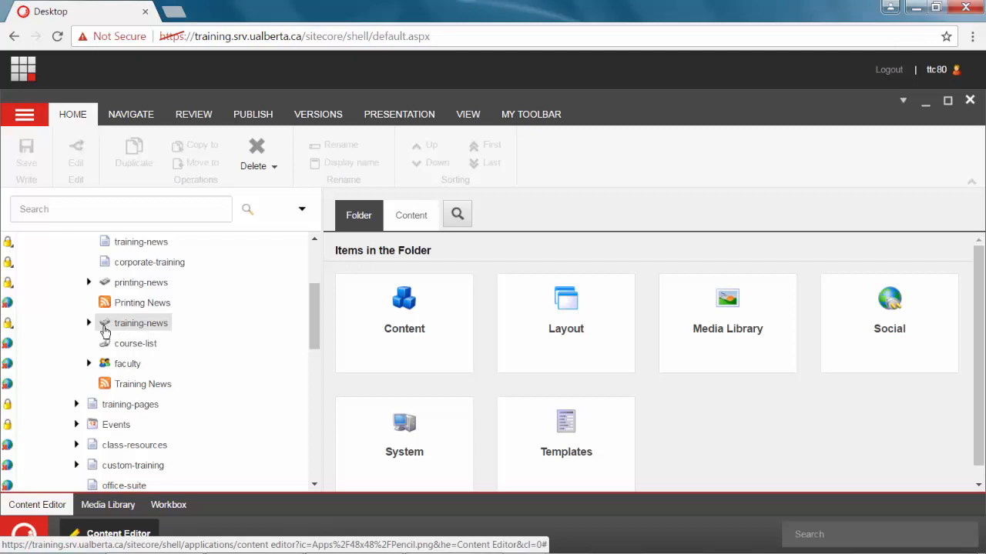
# Add a news item named "An amazing story" under the training-news archive in about-us, with release date 2017-01-26.
pyautogui.rightClick(132, 331)
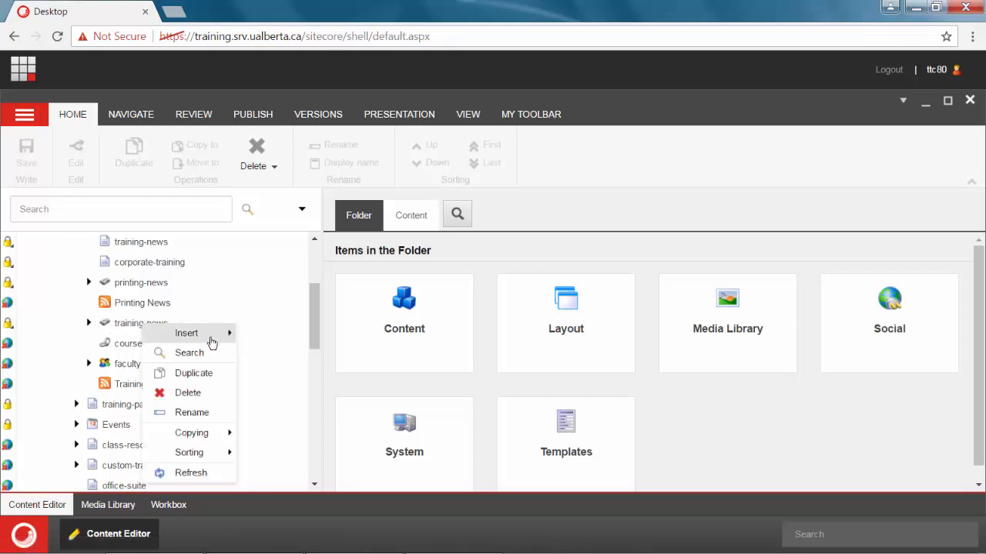
pyautogui.moveTo(221, 340)
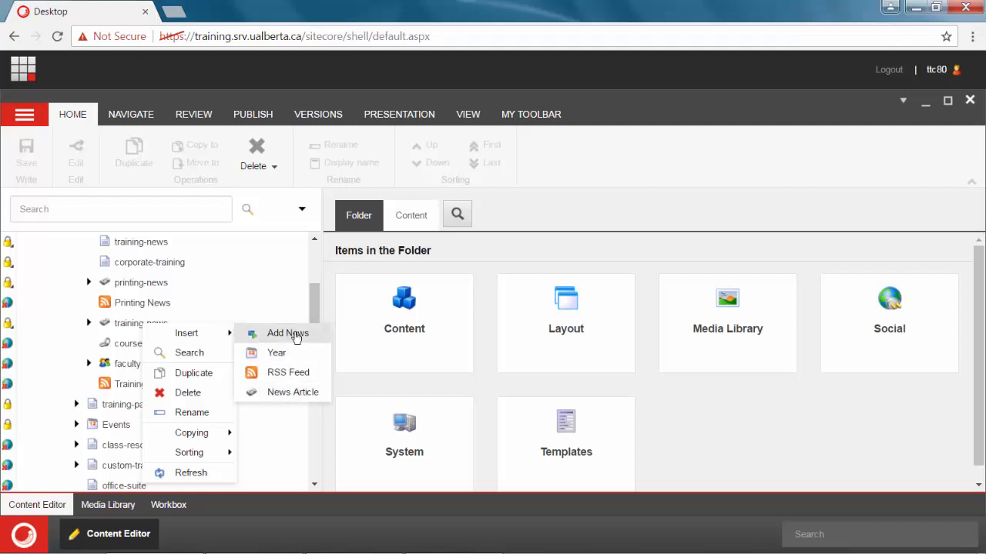
pyautogui.click(296, 337)
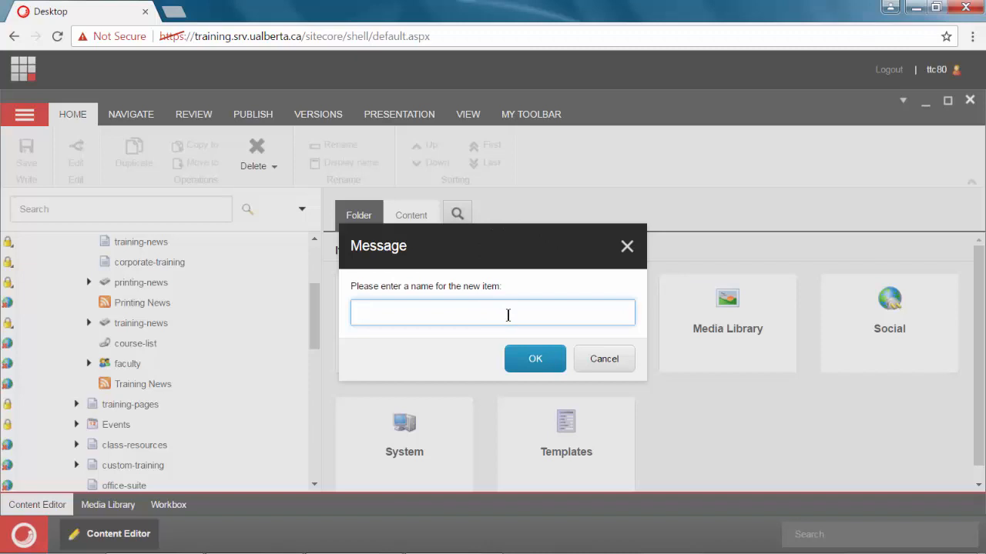
pyautogui.write('An amazing story')
pyautogui.press('Return')
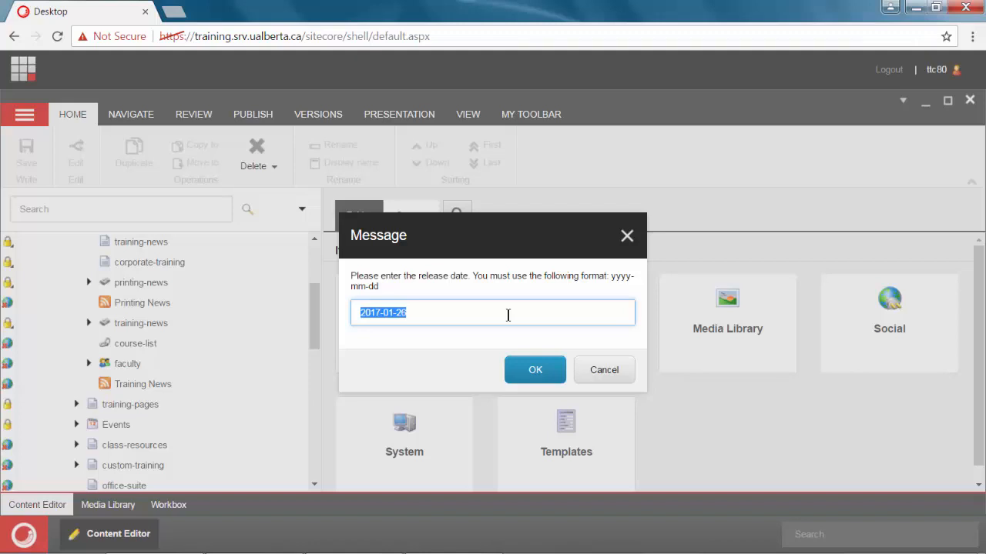
pyautogui.click(548, 370)
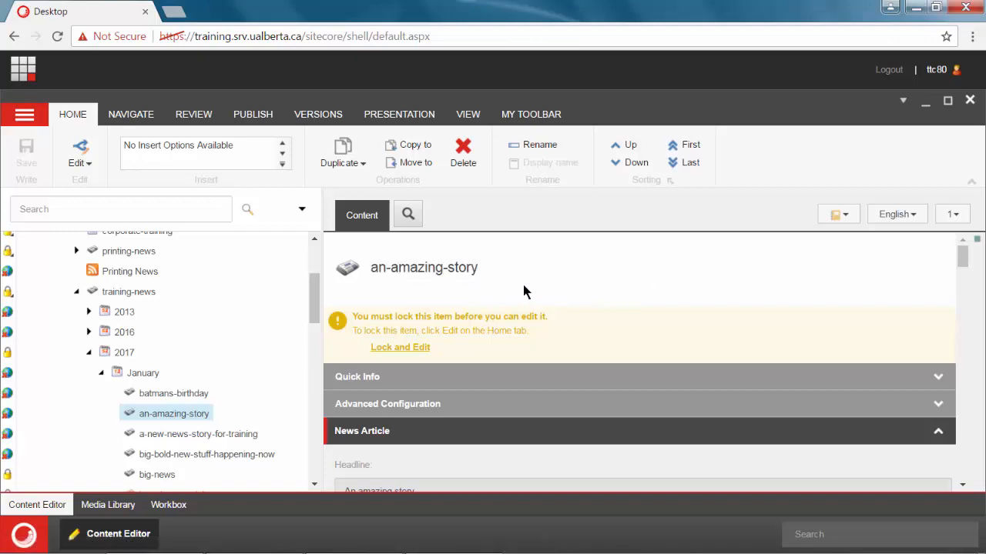
# Lock the an-amazing-story article for editing and capitalize its headline as "An Amazing Story".
pyautogui.click(425, 349)
pyautogui.scroll(-3, 696, 238)
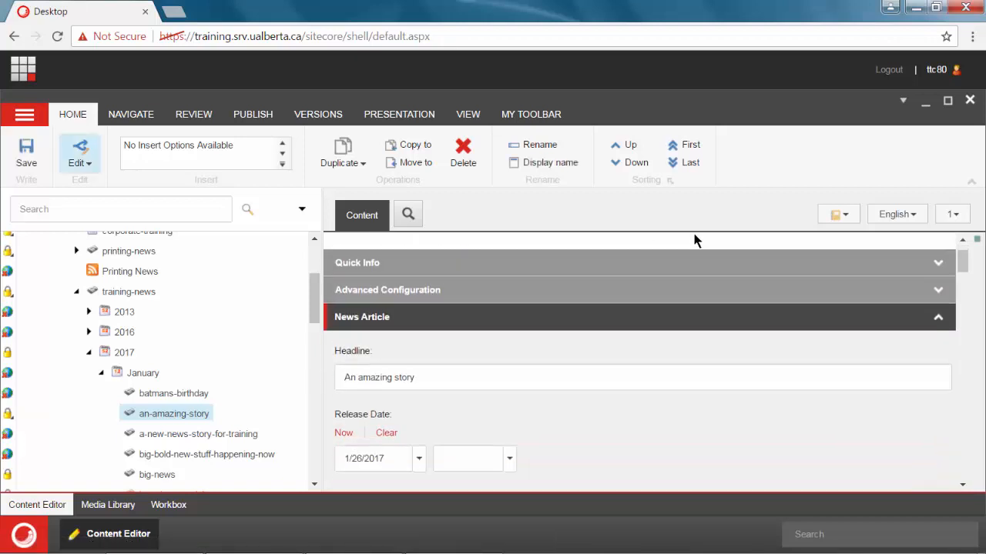
pyautogui.scroll(-2, 695, 242)
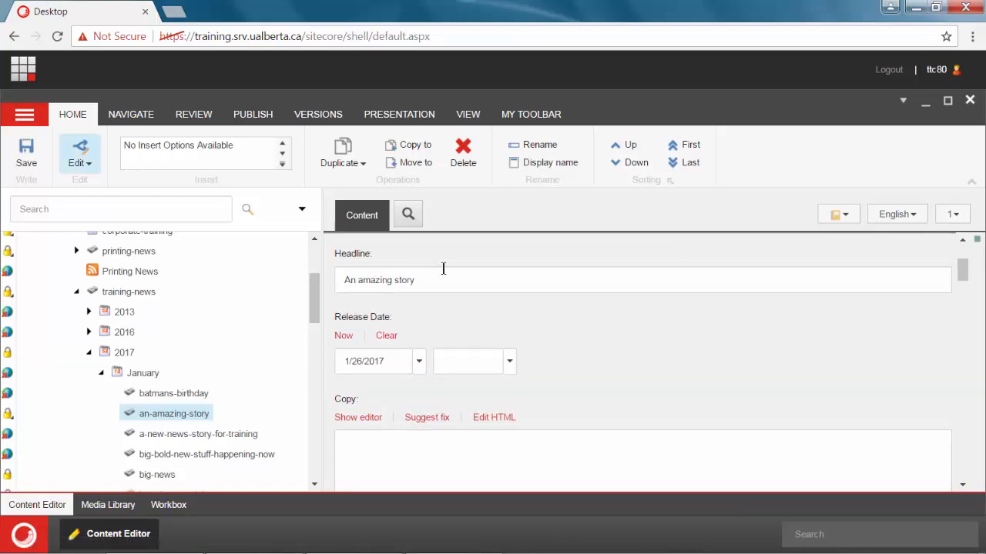
pyautogui.click(359, 280)
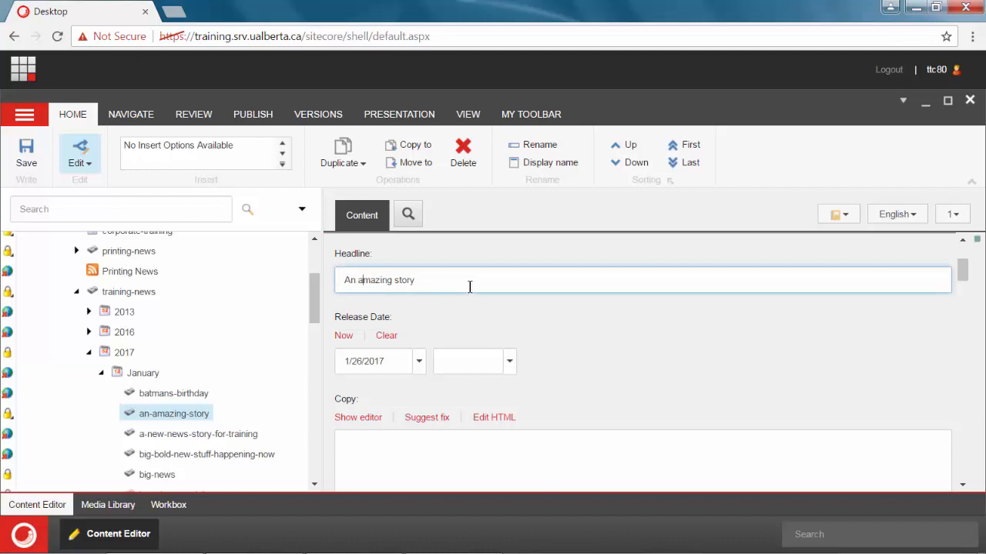
pyautogui.write('A')
pyautogui.press('BackSpace')
pyautogui.press('Right')
pyautogui.press('Right')
pyautogui.press('Right')
pyautogui.hotkey('shift', 'Right')
pyautogui.write('S')
# View the times that can be chosen for the article's release date.
pyautogui.scroll(-1, 670, 264)
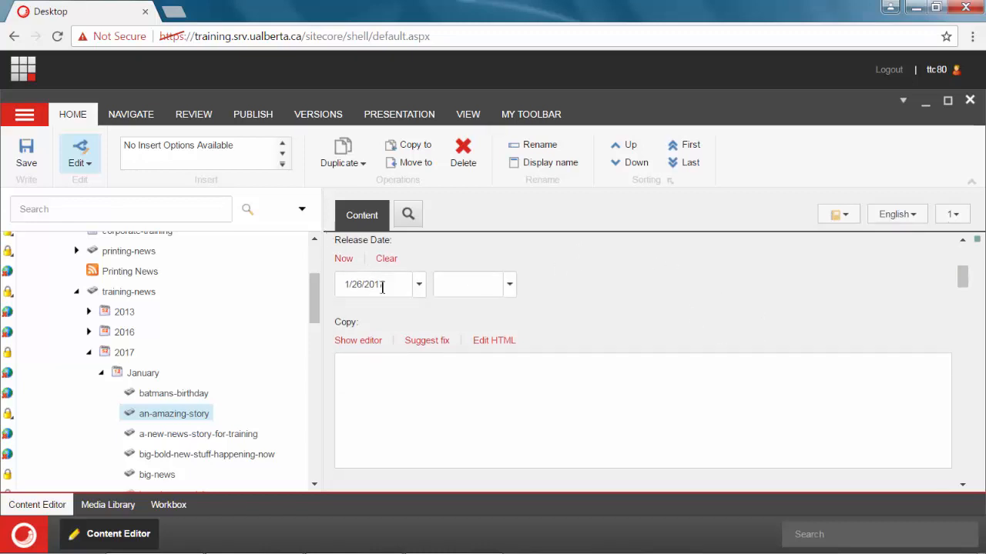
pyautogui.click(510, 285)
pyautogui.click(509, 291)
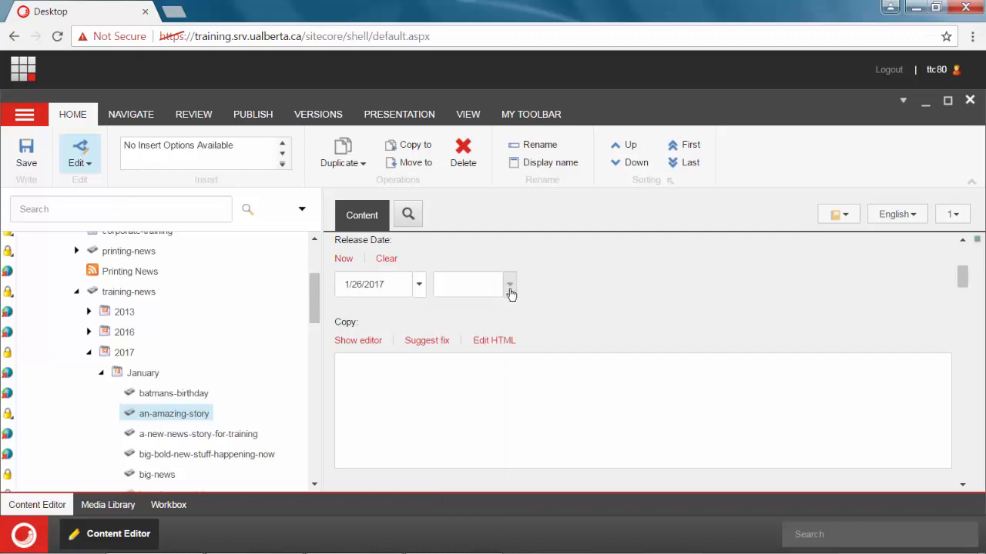
pyautogui.click(510, 289)
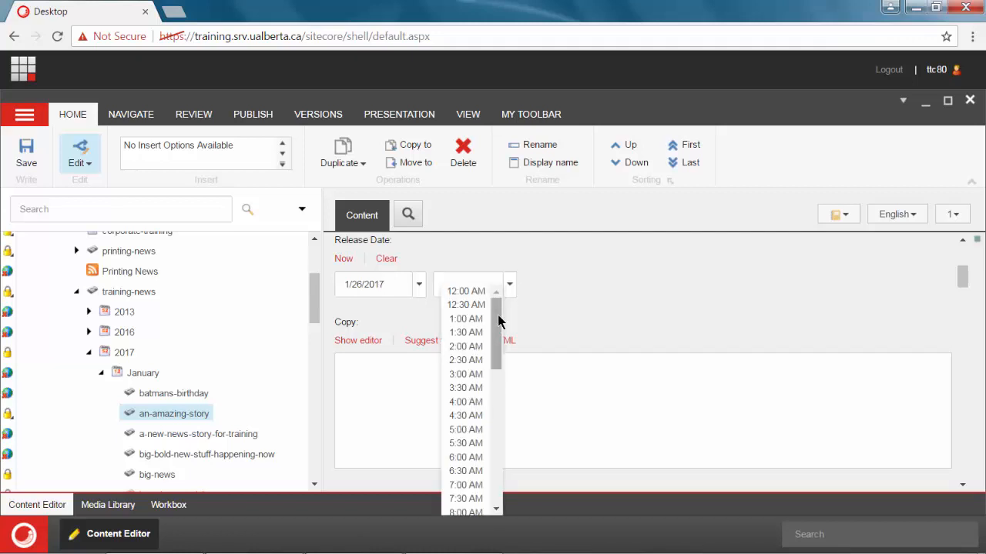
pyautogui.click(622, 286)
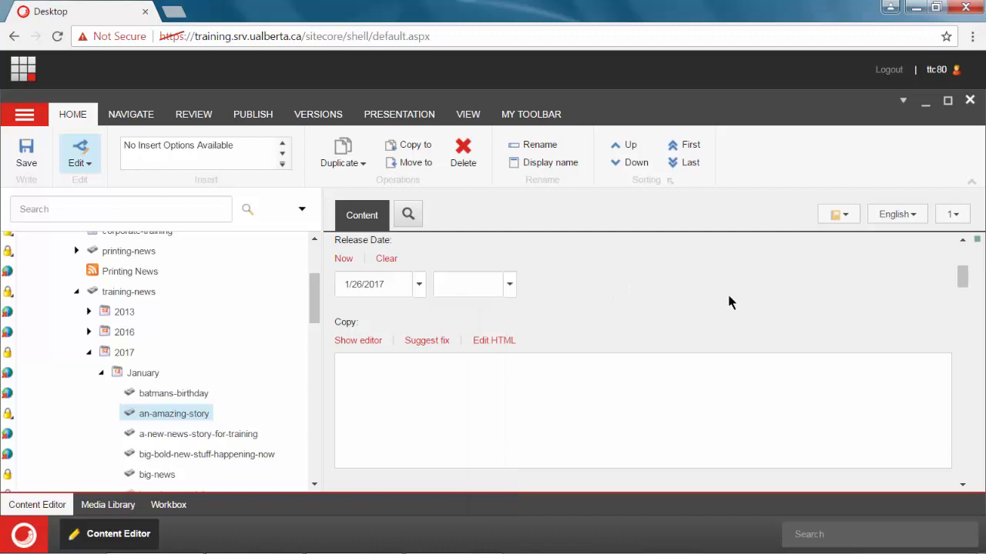
# Open the Copy field in the Rich Text Editor and insert the copied article text with Paste from Word, strip font.
pyautogui.scroll(-1, 767, 276)
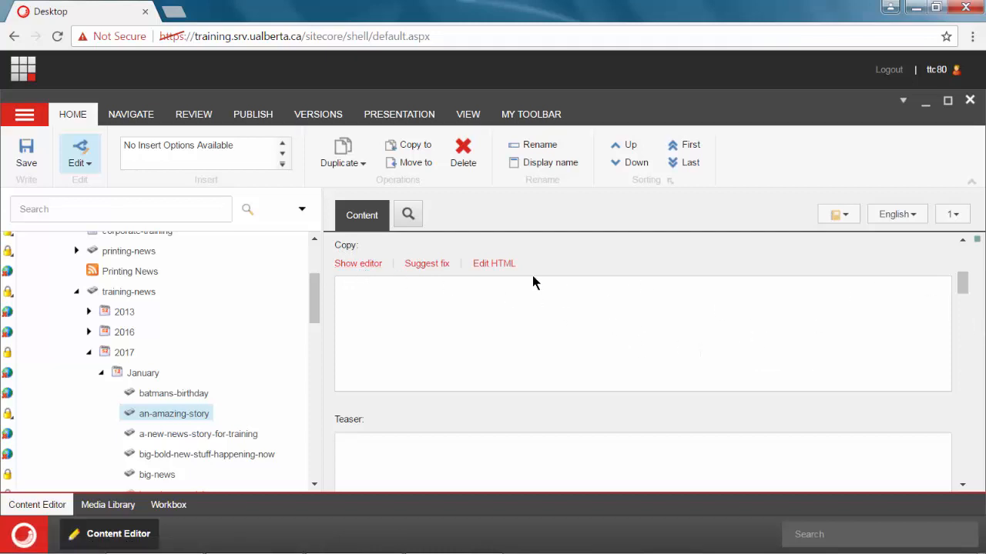
pyautogui.click(359, 264)
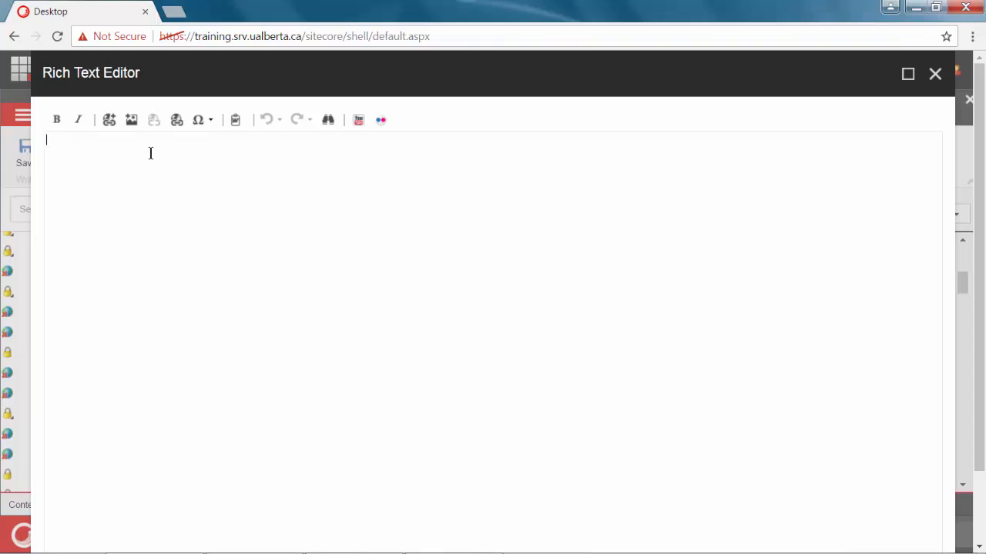
pyautogui.click(237, 121)
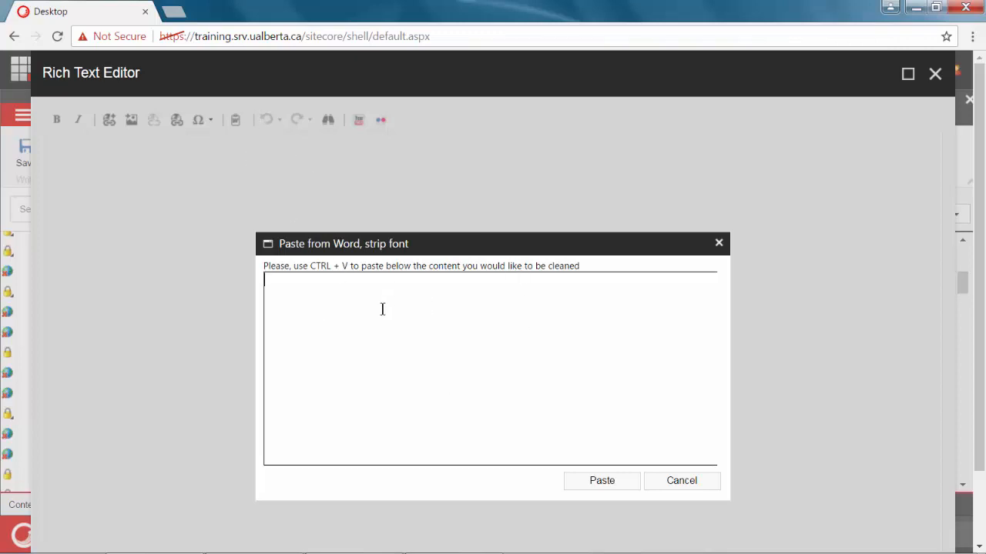
pyautogui.hotkey('ctrl', 'v')
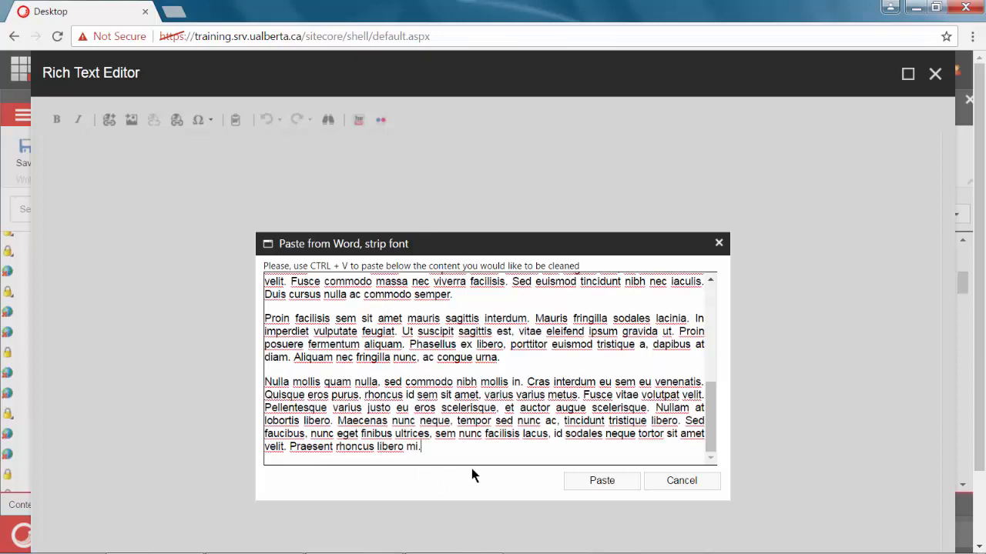
pyautogui.click(602, 482)
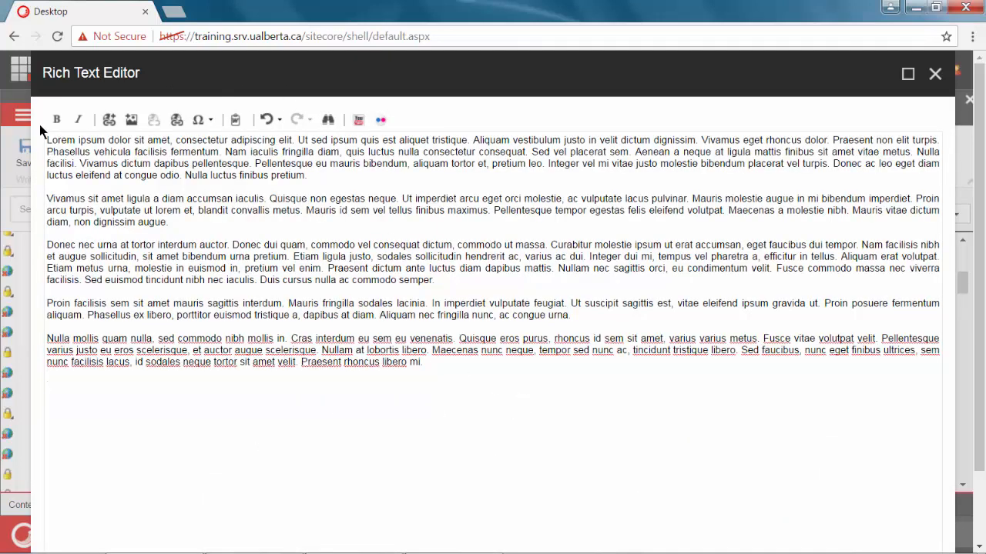
pyautogui.doubleClick(66, 199)
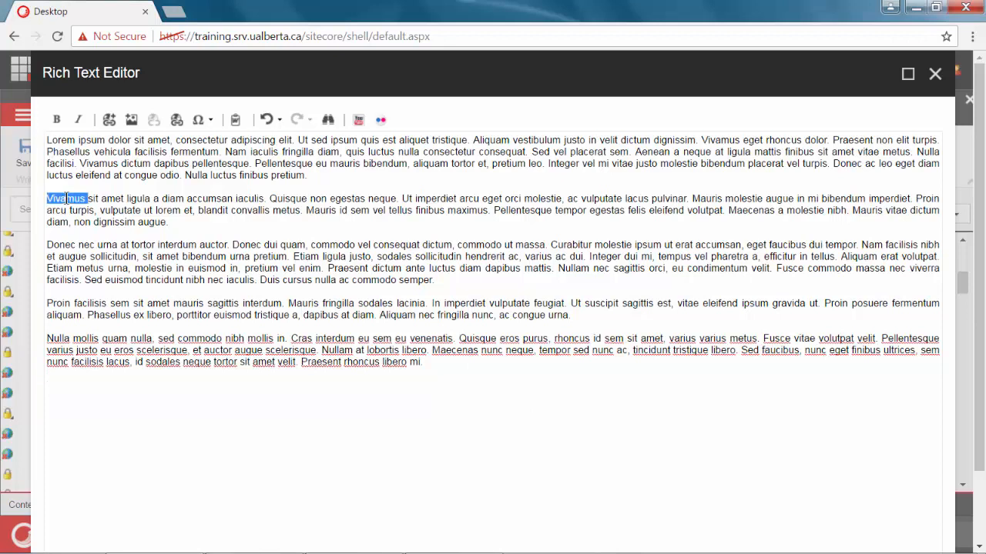
pyautogui.click(57, 121)
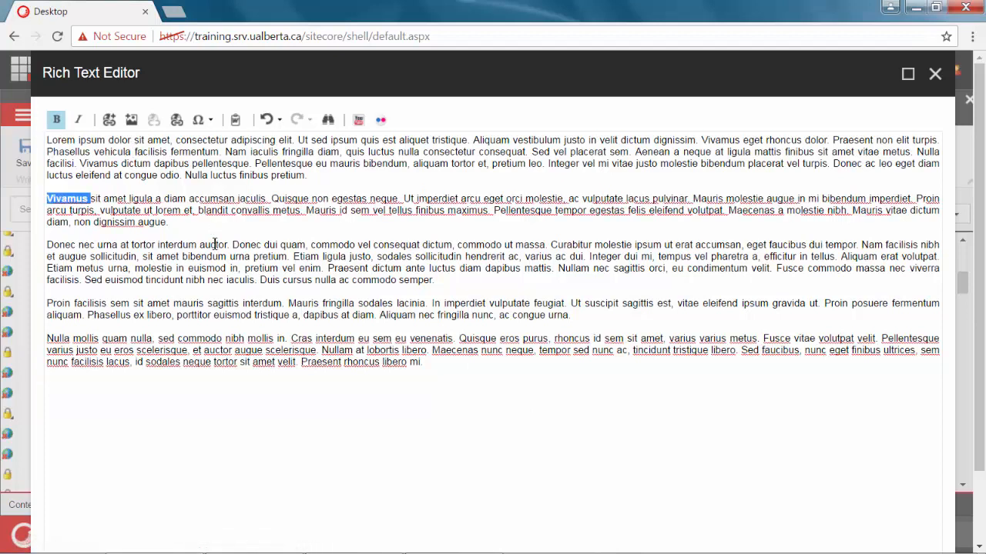
pyautogui.moveTo(233, 245); pyautogui.dragTo(419, 245)
pyautogui.click(176, 120)
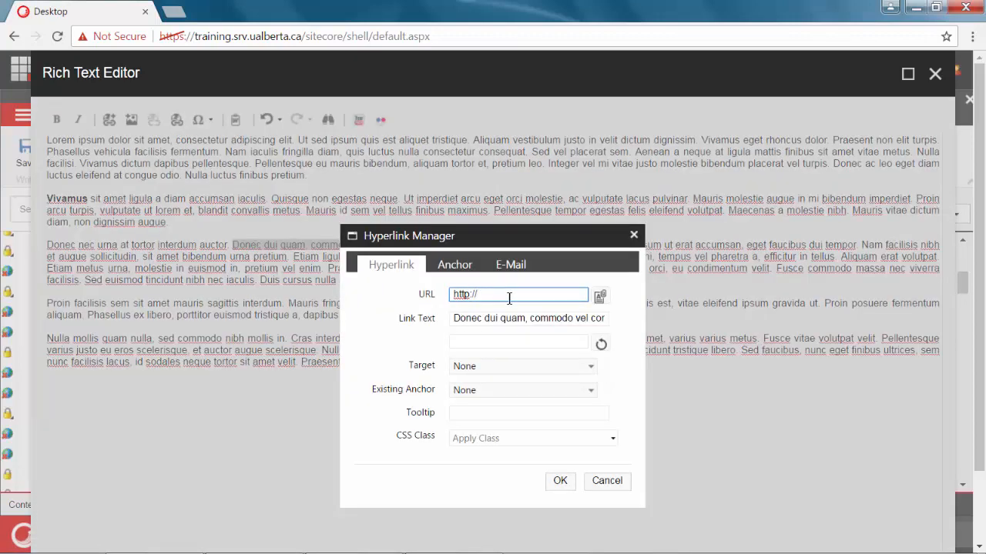
pyautogui.write('ualberta.ca')
pyautogui.click(560, 481)
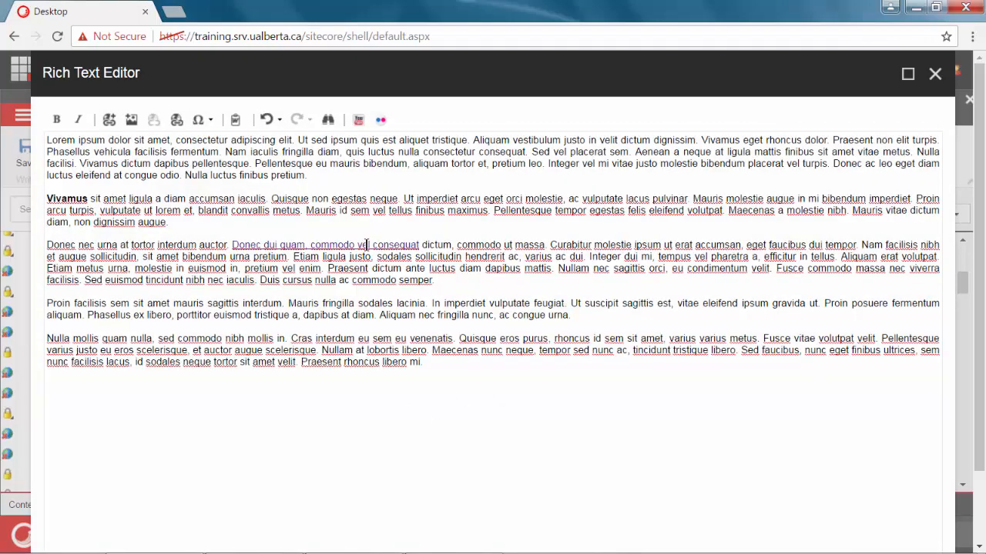
# Accept the Rich Text Editor changes and check the formatted text in the Copy field.
pyautogui.scroll(-1, 981, 146)
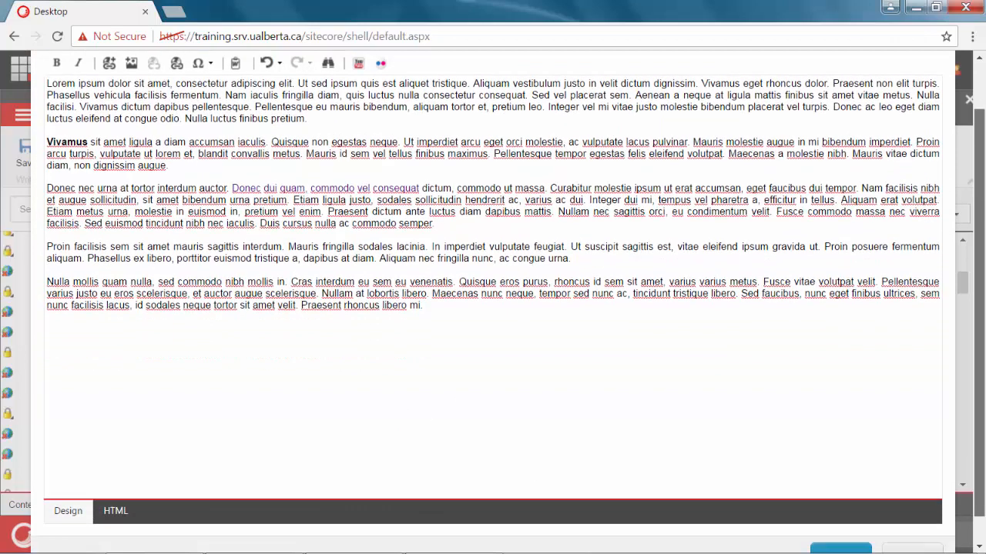
pyautogui.scroll(-1, 980, 146)
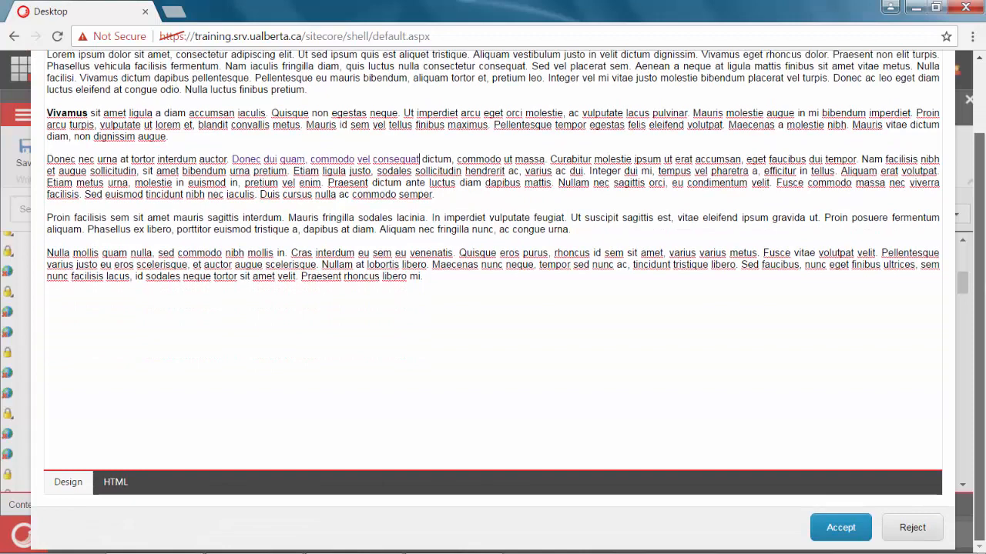
pyautogui.click(841, 529)
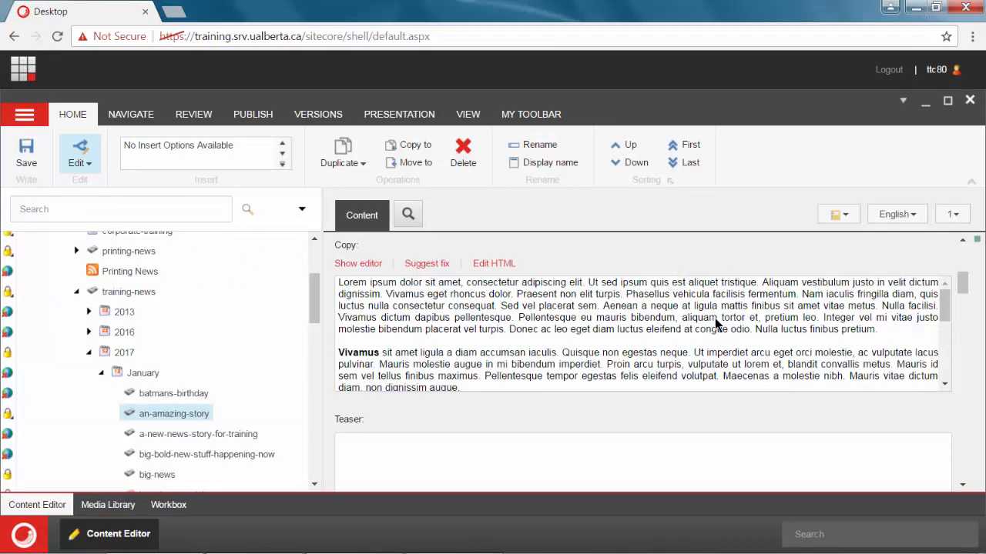
pyautogui.scroll(-1, 716, 320)
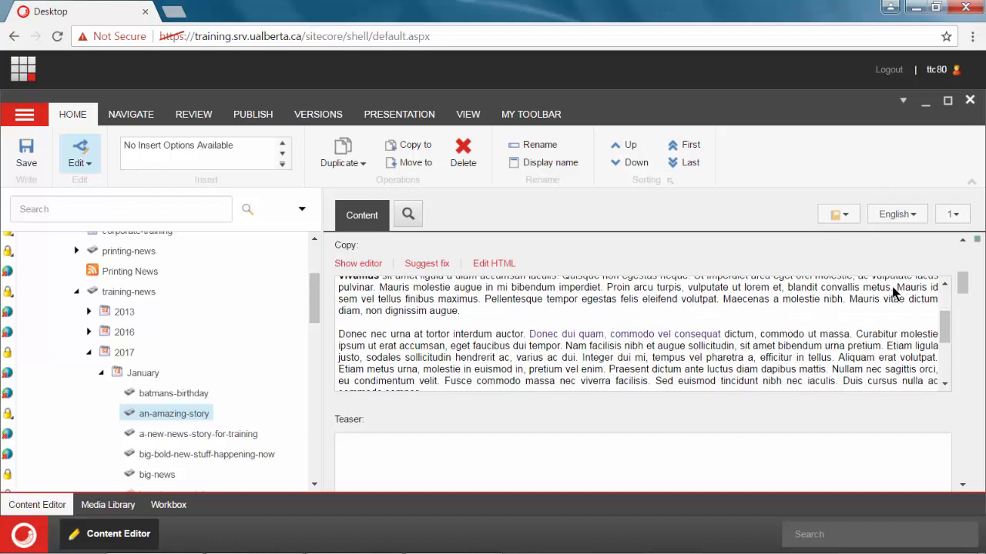
# Fill the Teaser field with the "Lorem ipsum dolor sit amet" paragraph and trim its ending so it stops at "pretium leo.".
pyautogui.scroll(-1, 887, 255)
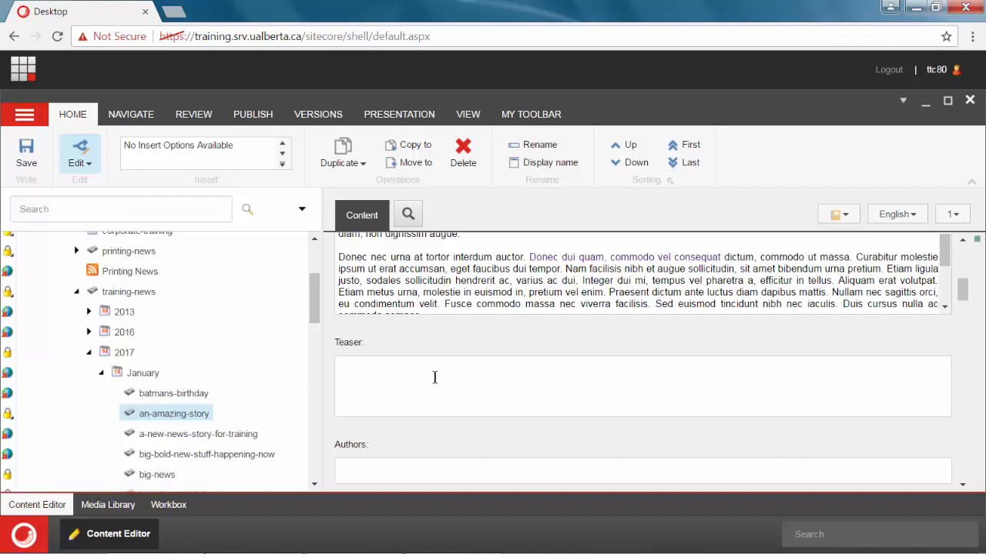
pyautogui.click(393, 377)
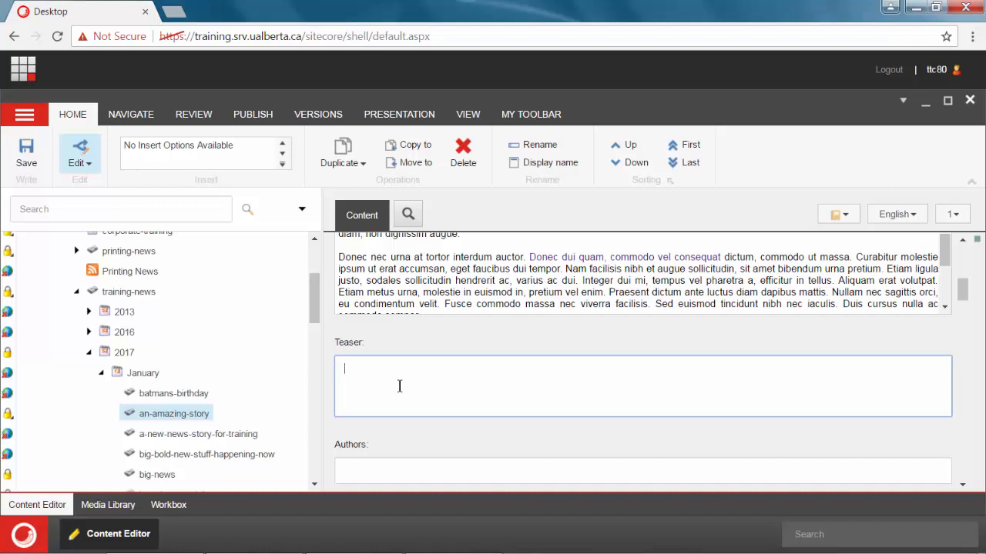
pyautogui.write('Nulla mollis quam nulla, sed commodo nibh mollis in. Cras interdum eu sem eu venenatis. Quisque eros purus, rhoncus id sem sit amet, varius varius metus. Fusce vitae volutpat velit. Pellentesque varius justo eu eros scelerisque, et auctor augue scelerisque. Nullam at lobortis libero. Maecenas nunc neque, tempor sed nunc ac, tincidunt tristique libero. Sed faucibus, nunc eget finibus ultrices, sem nunc facilisis lacus, id sodales neque tortor sit amet velit. Praesent rhoncus libero mi.')
pyautogui.moveTo(575, 414); pyautogui.dragTo(370, 383)
pyautogui.press('BackSpace')
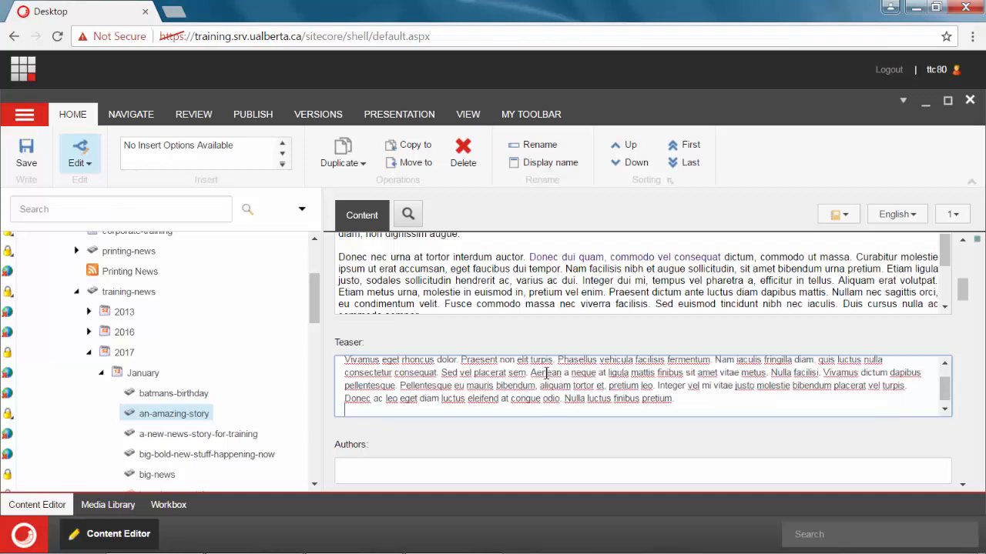
pyautogui.keyDown('shift'); pyautogui.click(655, 386); pyautogui.keyUp('shift')
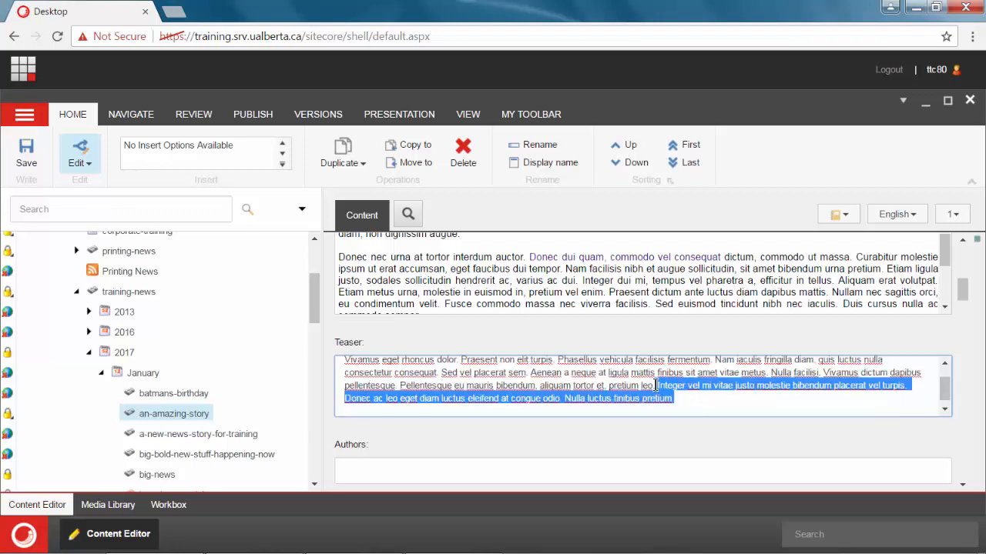
pyautogui.press('BackSpace')
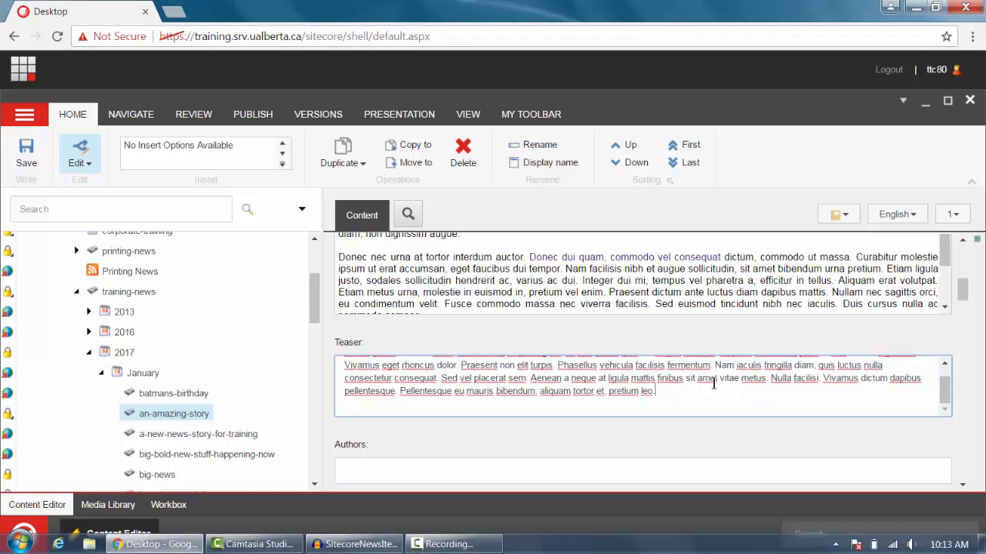
# Enter "Staff Writer" in the Authors field and save the article.
pyautogui.scroll(-2, 702, 338)
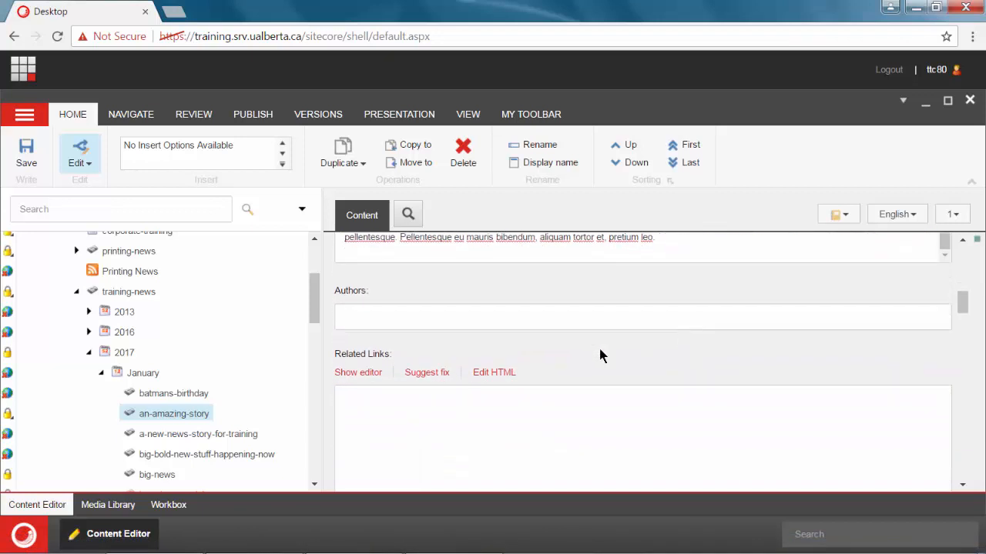
pyautogui.click(585, 310)
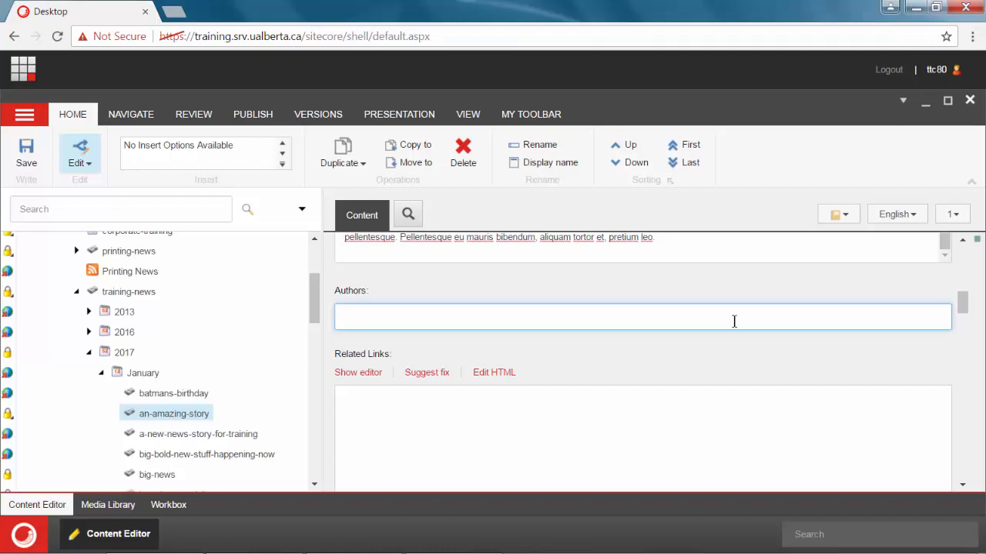
pyautogui.write('Staff Writer')
pyautogui.scroll(-1, 758, 331)
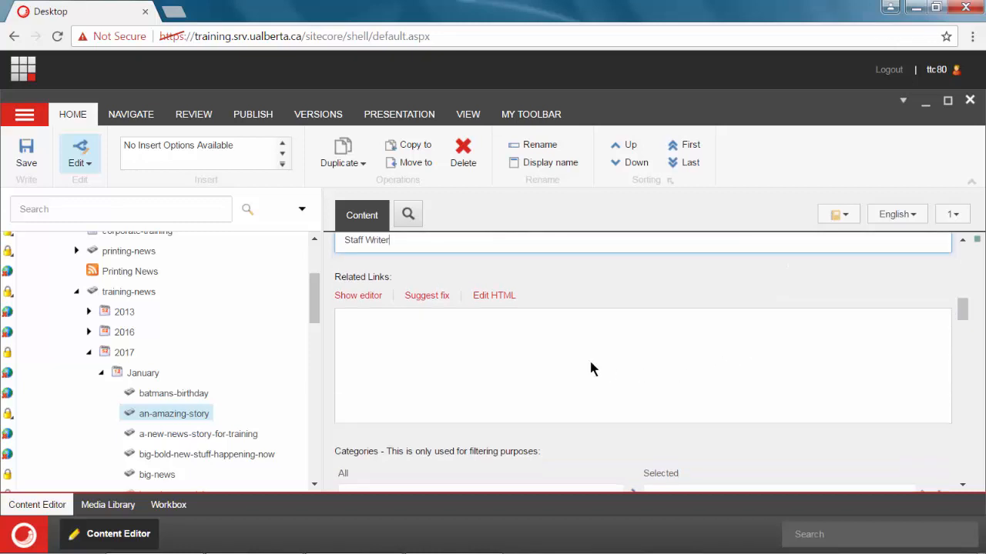
pyautogui.click(27, 156)
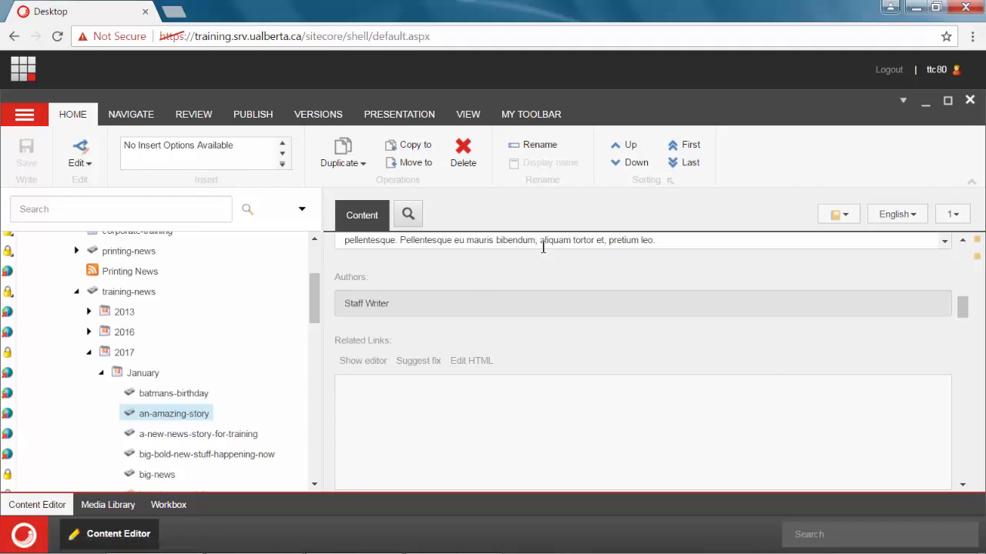
# Lock the an-amazing-story item for editing again.
pyautogui.scroll(10, 620, 316)
pyautogui.scroll(2, 620, 317)
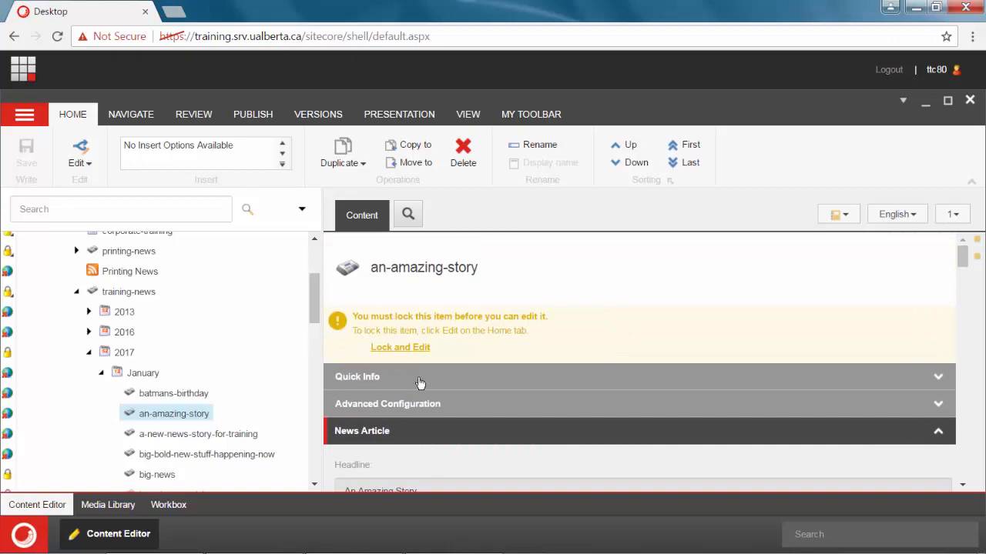
pyautogui.click(426, 353)
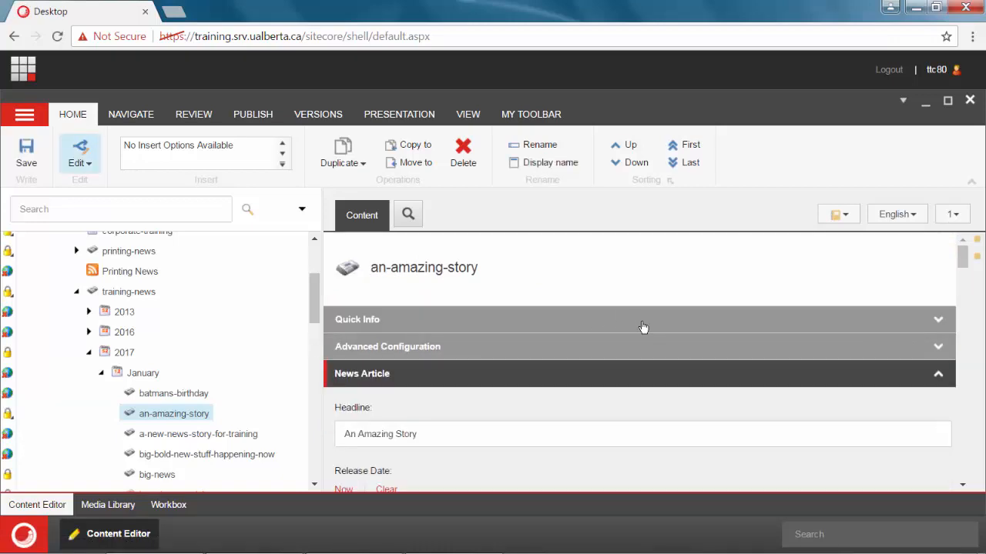
# Open the Related Links field in the Rich Text Editor and enter "University of Alberta" and "Technology Training Centre" on separate lines.
pyautogui.scroll(-5, 643, 328)
pyautogui.scroll(-5, 682, 431)
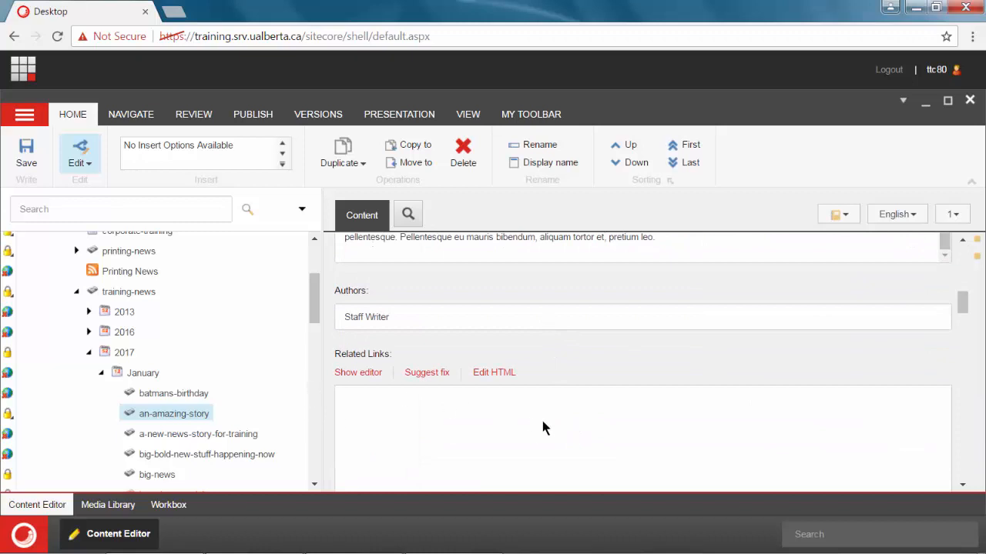
pyautogui.scroll(-1, 542, 425)
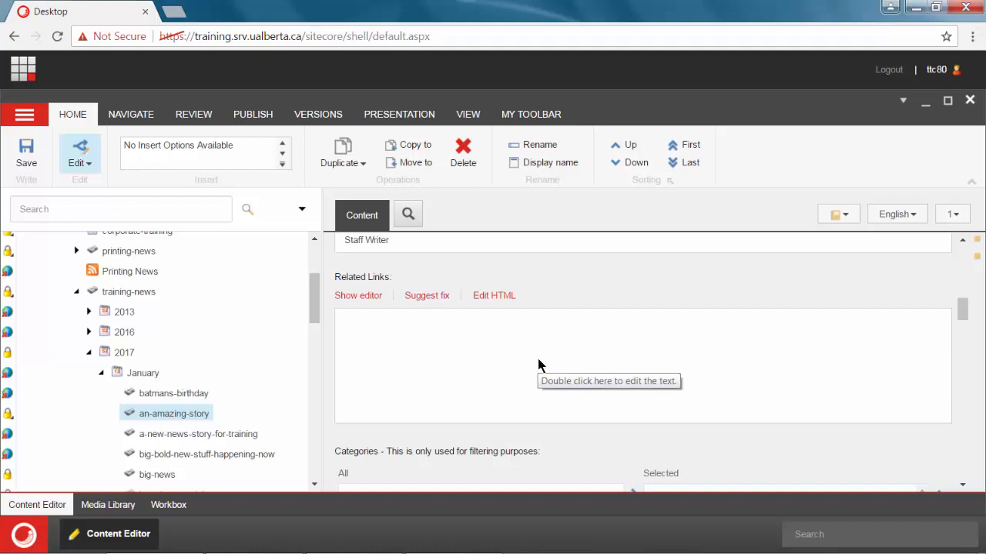
pyautogui.click(359, 299)
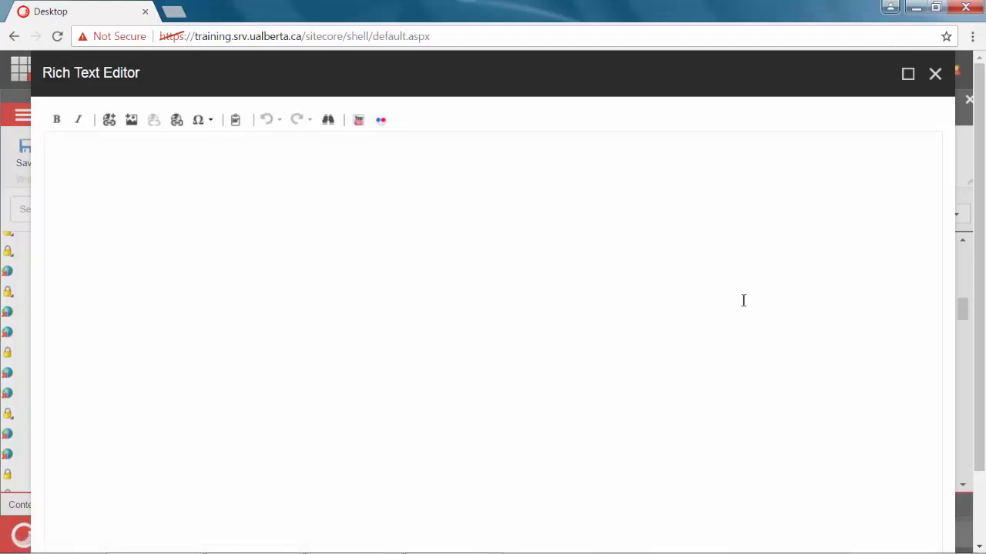
pyautogui.write('University of Alberta')
pyautogui.press('Return')
pyautogui.write('Technology Training Centre')
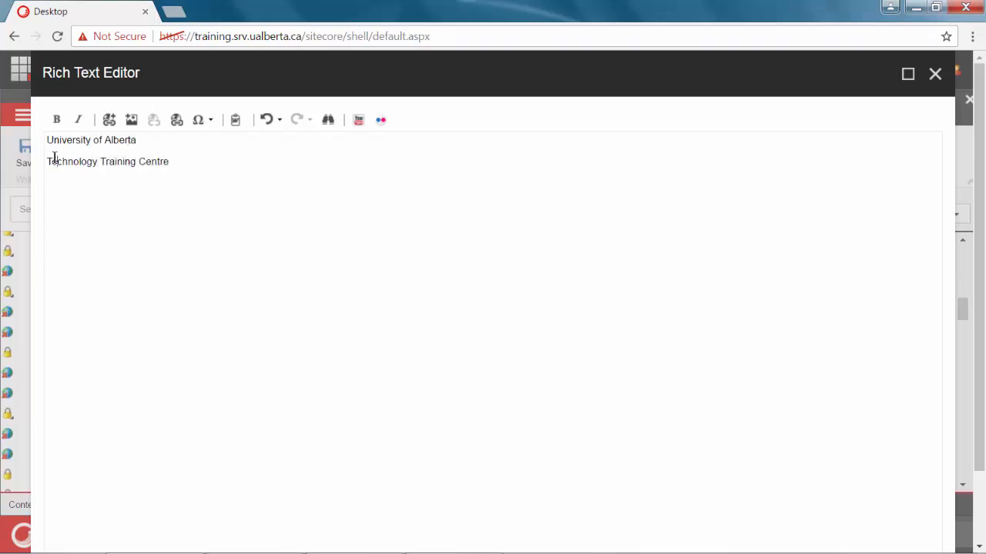
pyautogui.moveTo(49, 161); pyautogui.dragTo(170, 164)
pyautogui.click(181, 119)
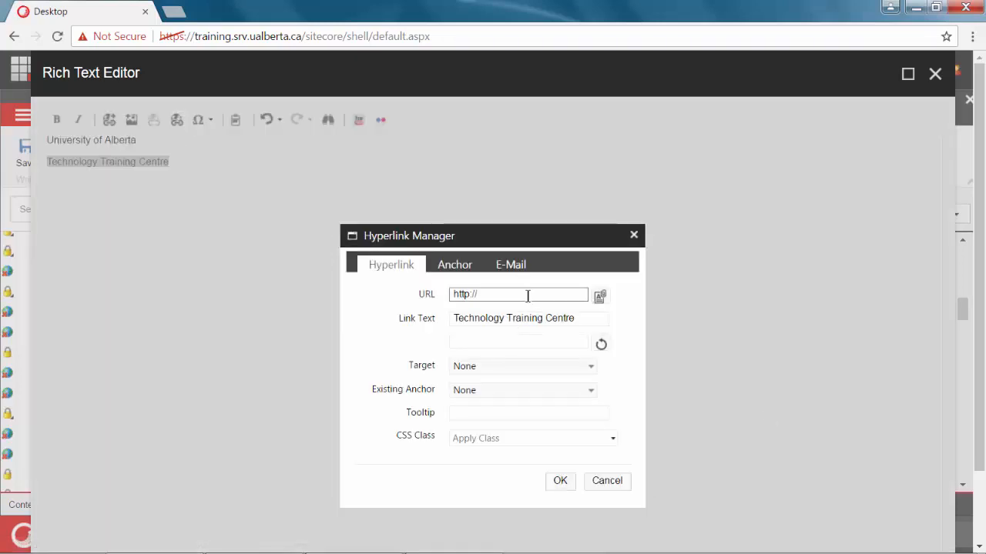
pyautogui.click(529, 294)
pyautogui.write('ttc.ualberta.ca')
pyautogui.click(557, 480)
pyautogui.moveTo(48, 140); pyautogui.dragTo(136, 140)
pyautogui.click(181, 119)
pyautogui.click(514, 296)
pyautogui.write('ualberta.ca')
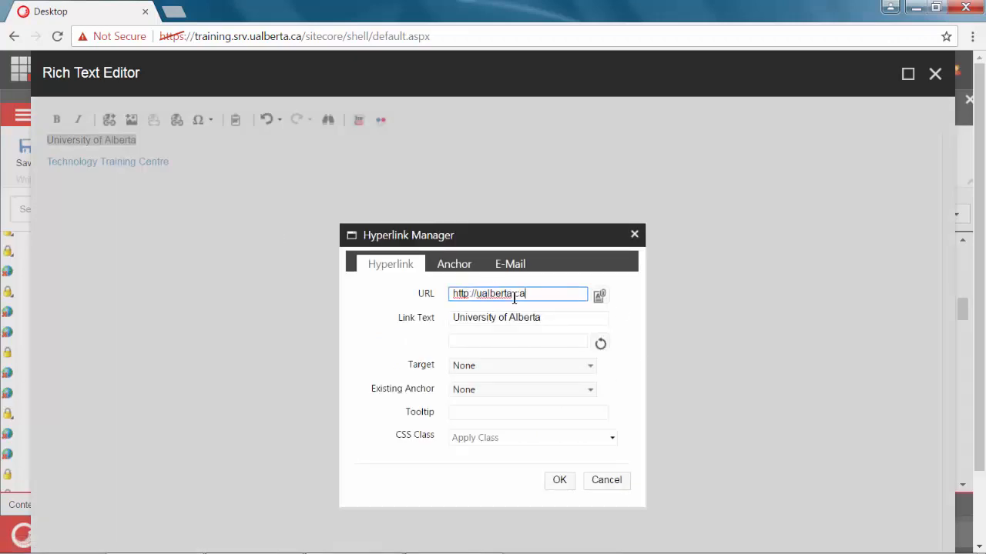
pyautogui.click(555, 481)
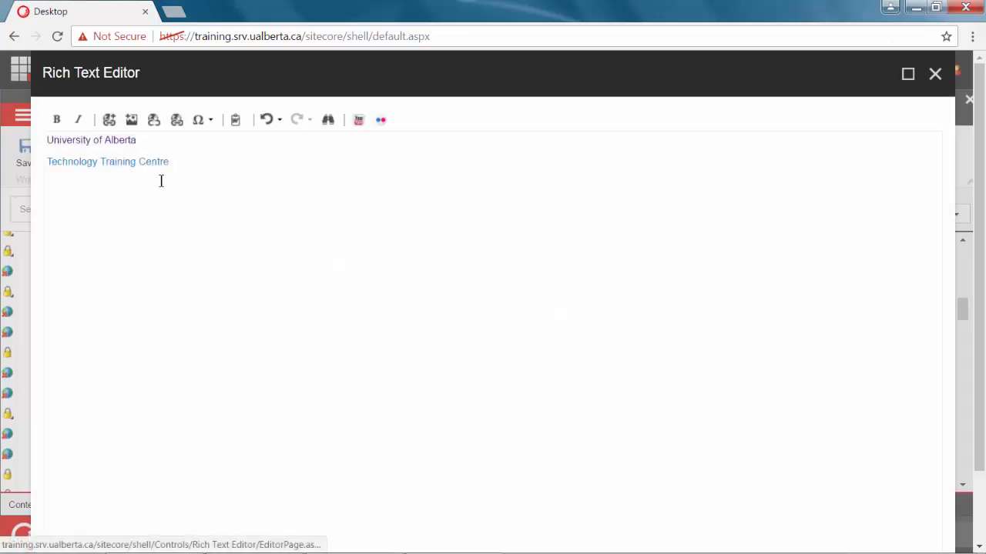
# Accept the Related Links changes in the Rich Text Editor and save the article.
pyautogui.scroll(-1, 873, 223)
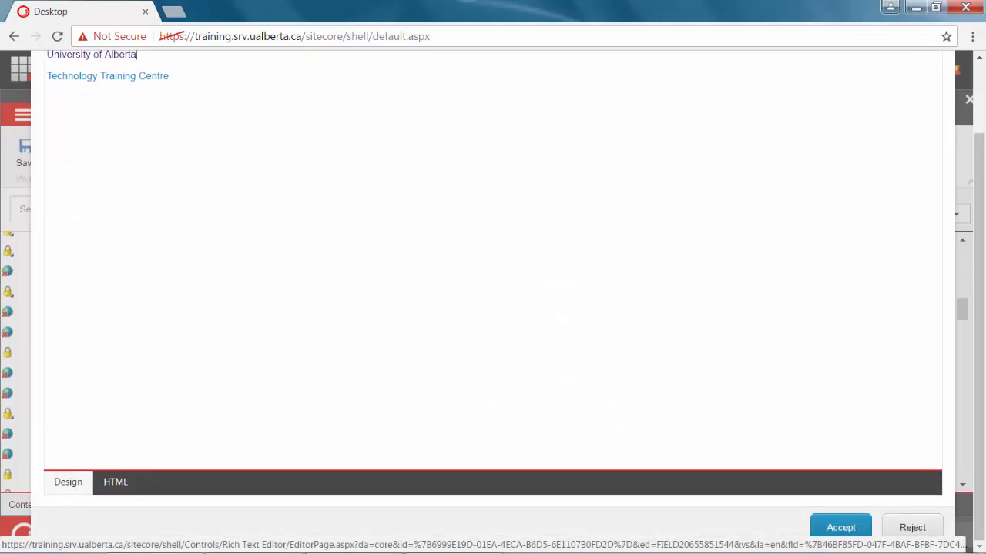
pyautogui.click(844, 529)
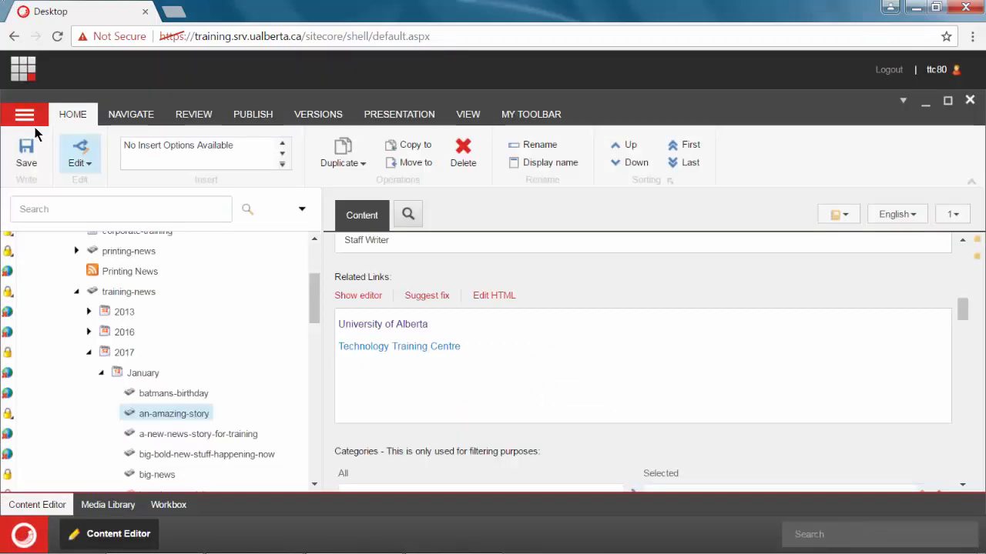
pyautogui.click(26, 150)
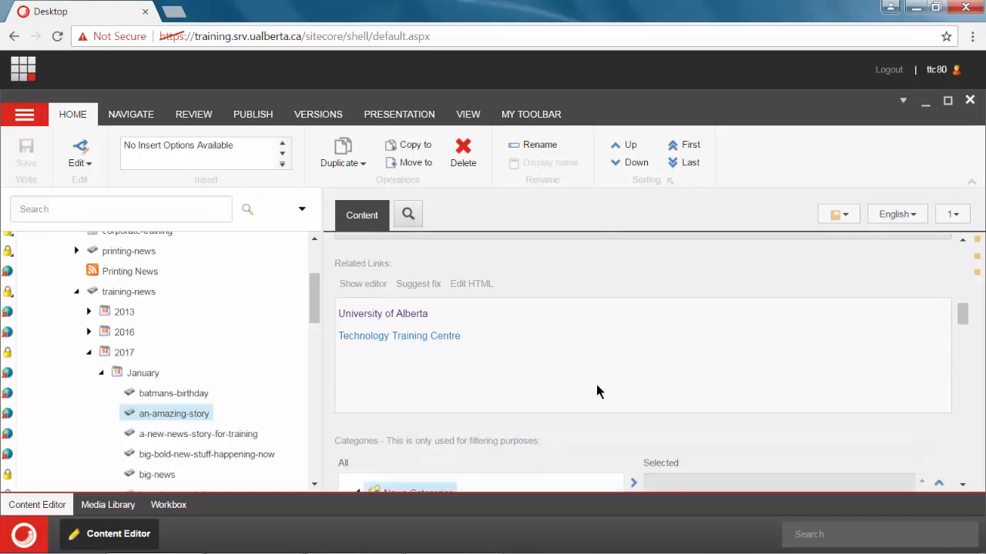
# Lock the article for editing once more and add the Cats and TTC news categories to its selected categories.
pyautogui.scroll(10, 595, 381)
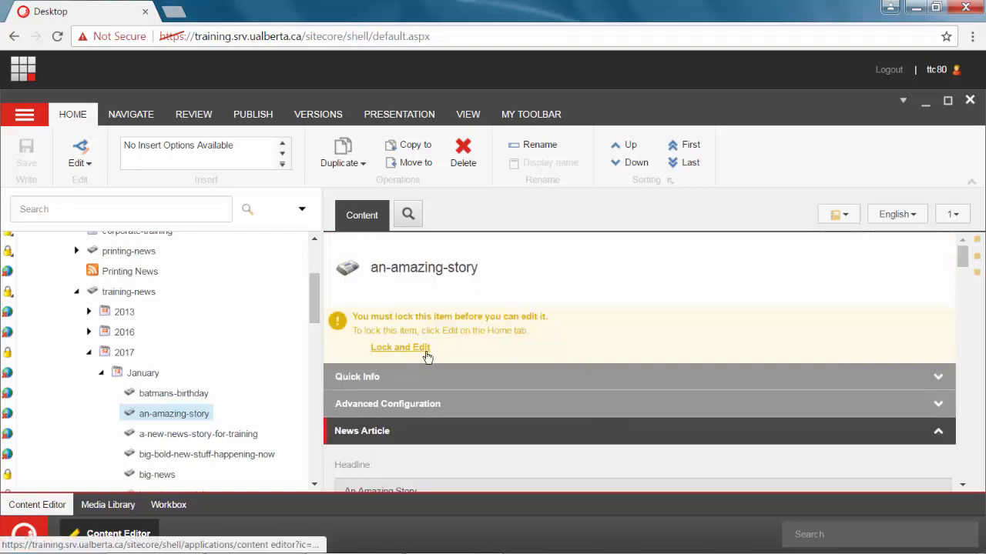
pyautogui.click(422, 352)
pyautogui.scroll(-10, 643, 354)
pyautogui.scroll(-5, 647, 409)
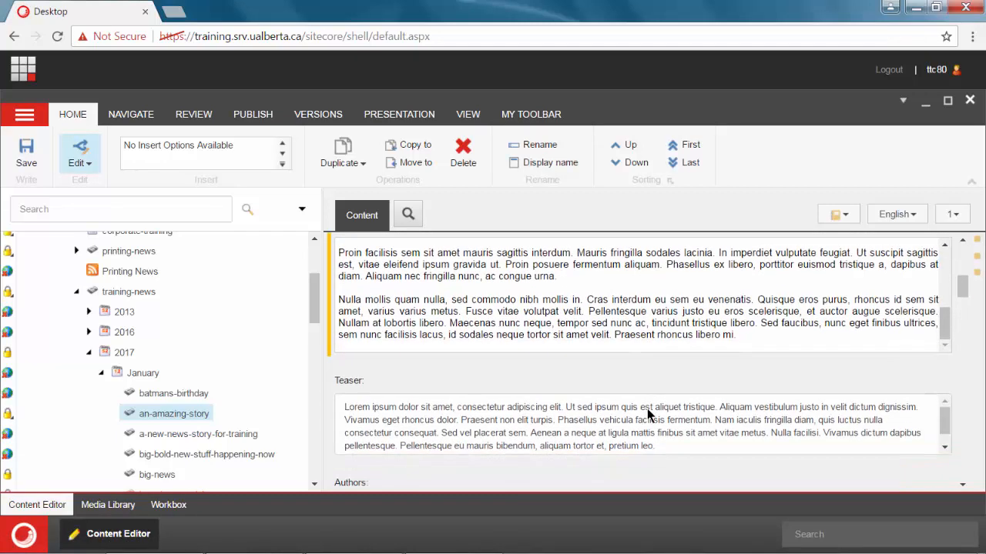
pyautogui.scroll(-3, 647, 408)
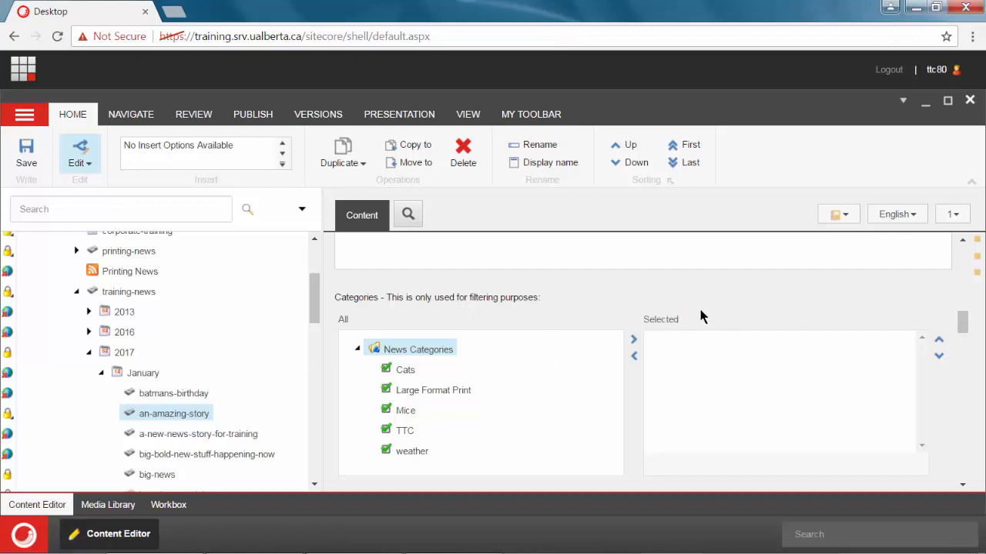
pyautogui.click(400, 373)
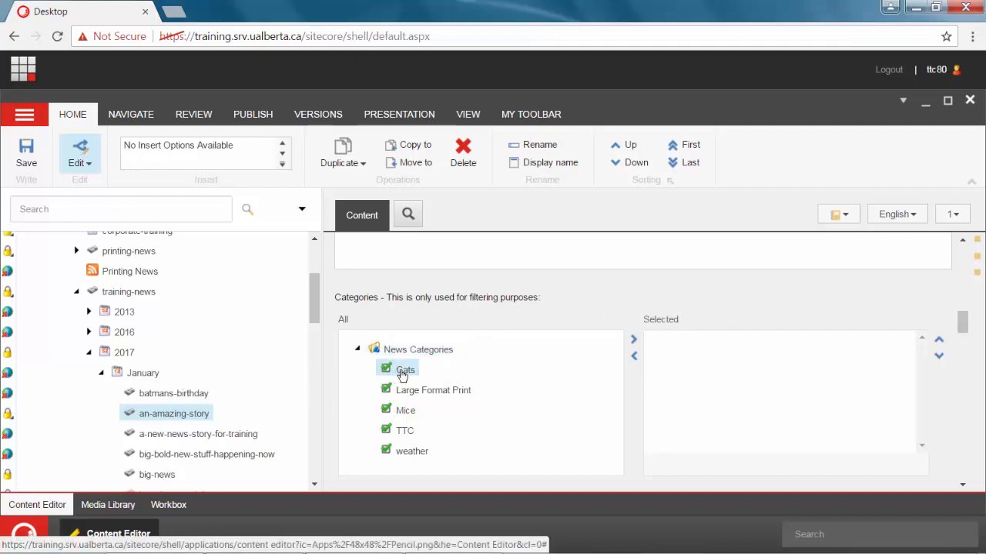
pyautogui.click(633, 342)
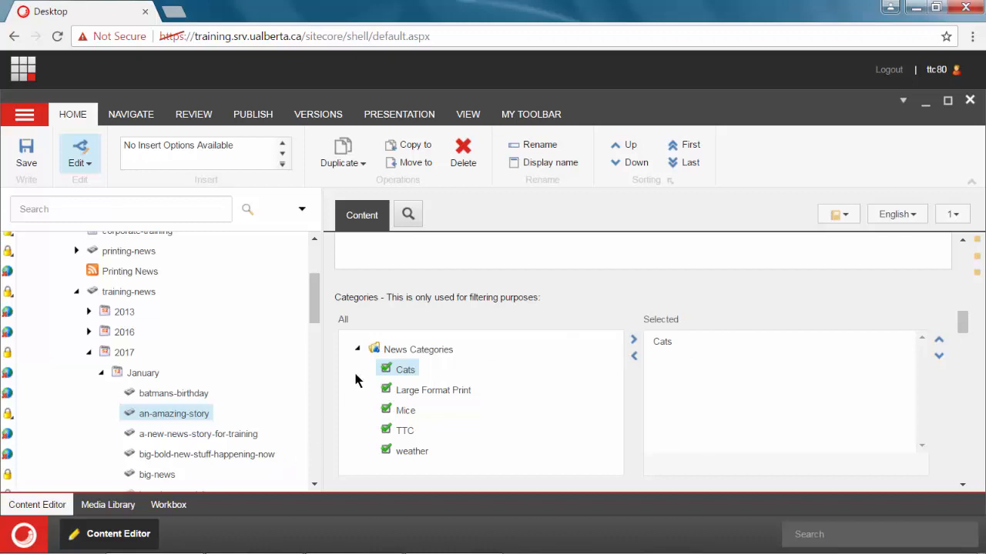
pyautogui.click(418, 433)
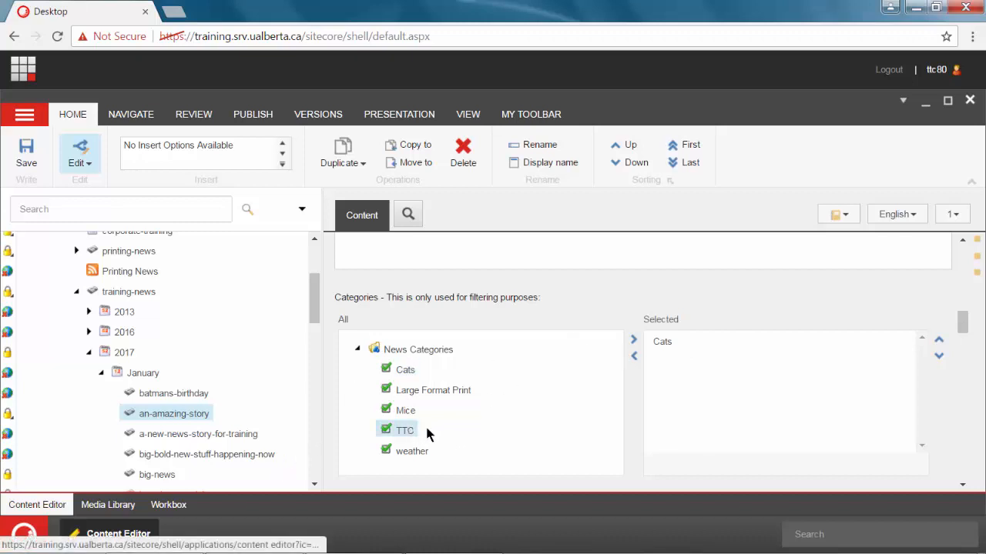
pyautogui.click(633, 340)
# Set the article's Teaser Image to koala100x100 from the training/about-us/images folder of the media library.
pyautogui.scroll(-5, 362, 353)
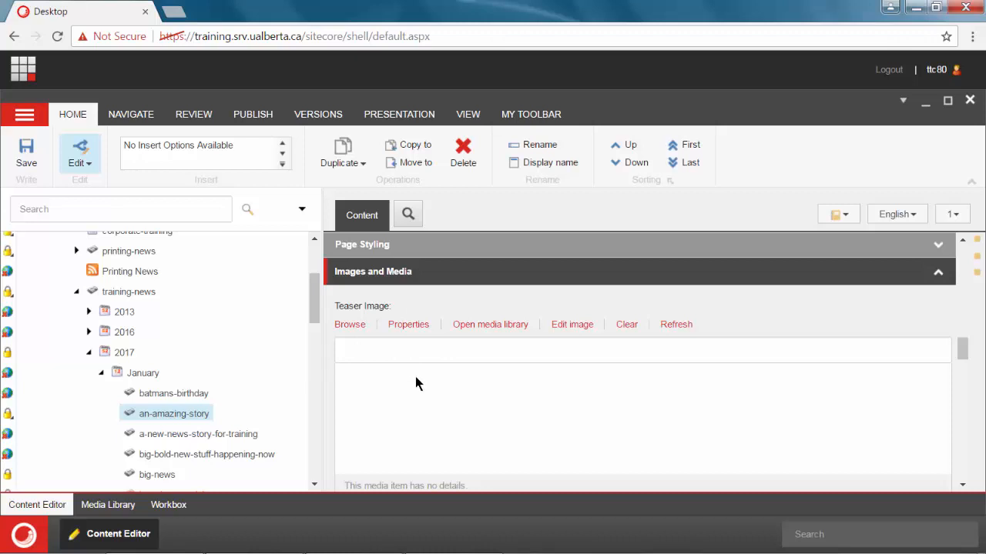
pyautogui.click(350, 325)
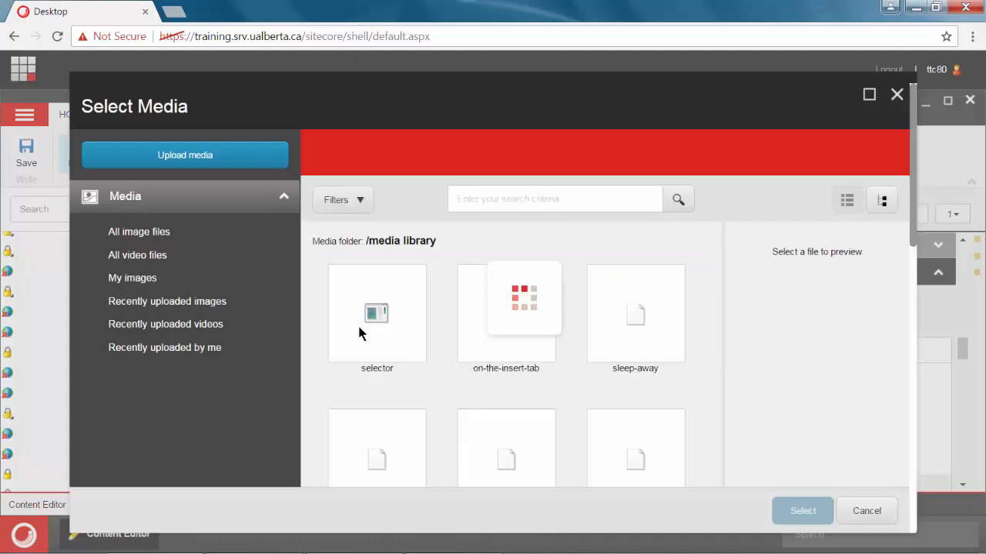
pyautogui.click(882, 202)
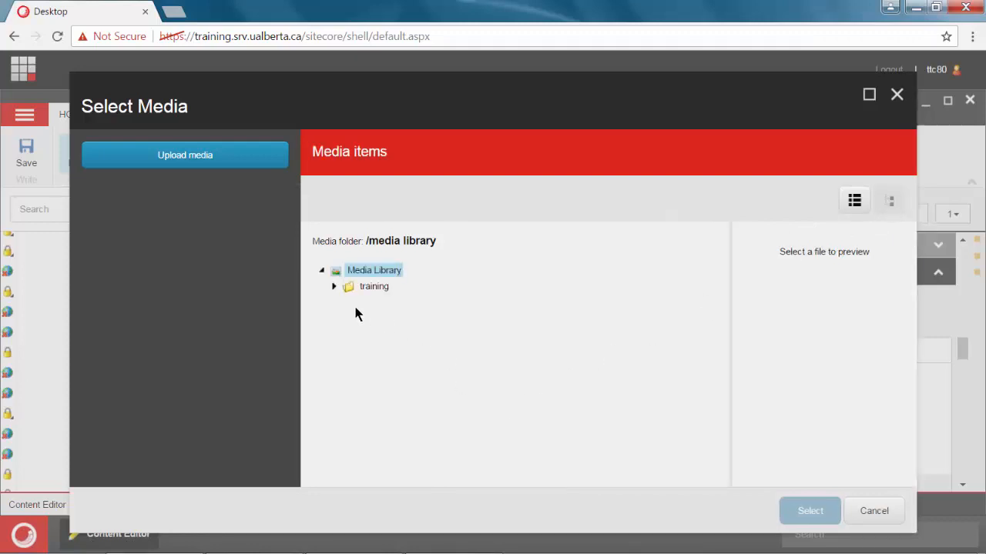
pyautogui.click(333, 288)
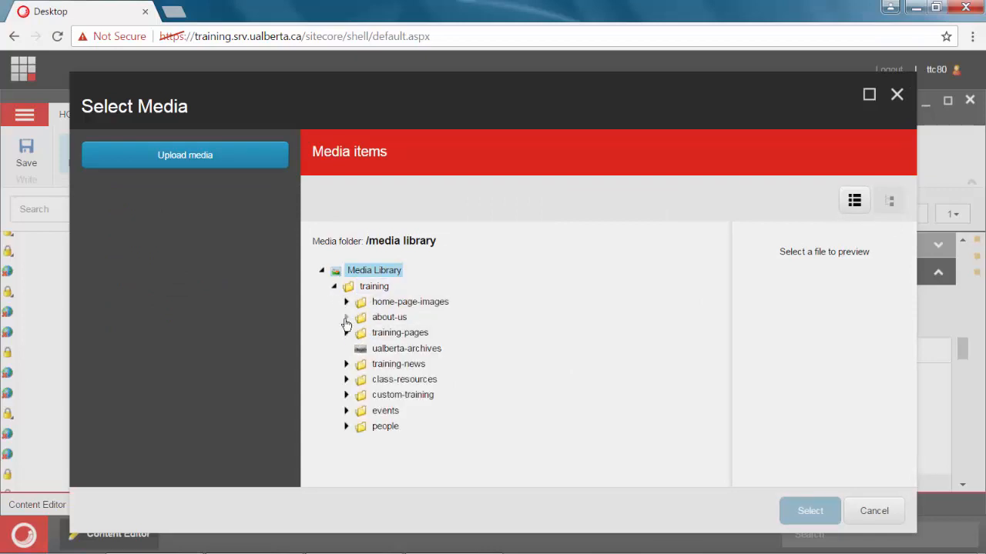
pyautogui.click(347, 319)
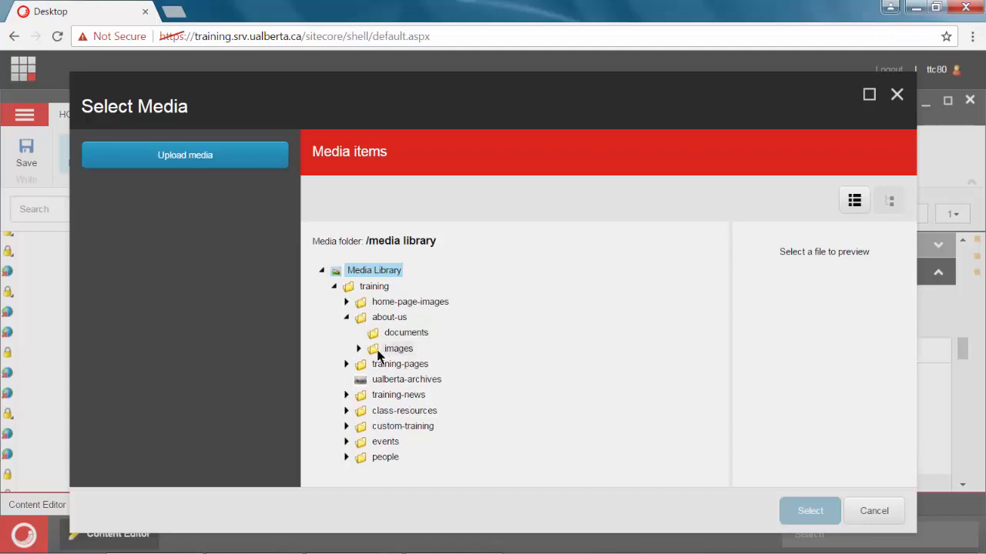
pyautogui.click(359, 351)
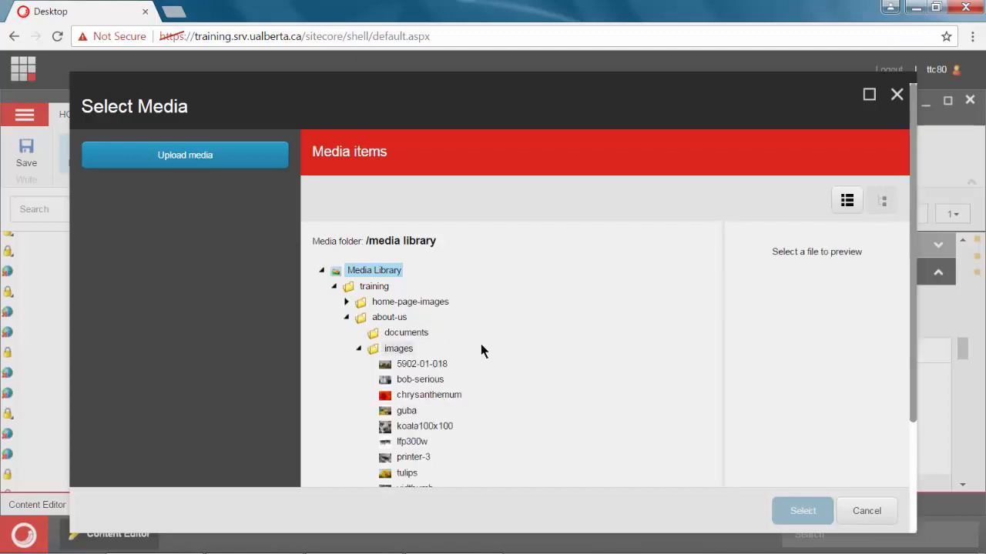
pyautogui.scroll(-1, 604, 325)
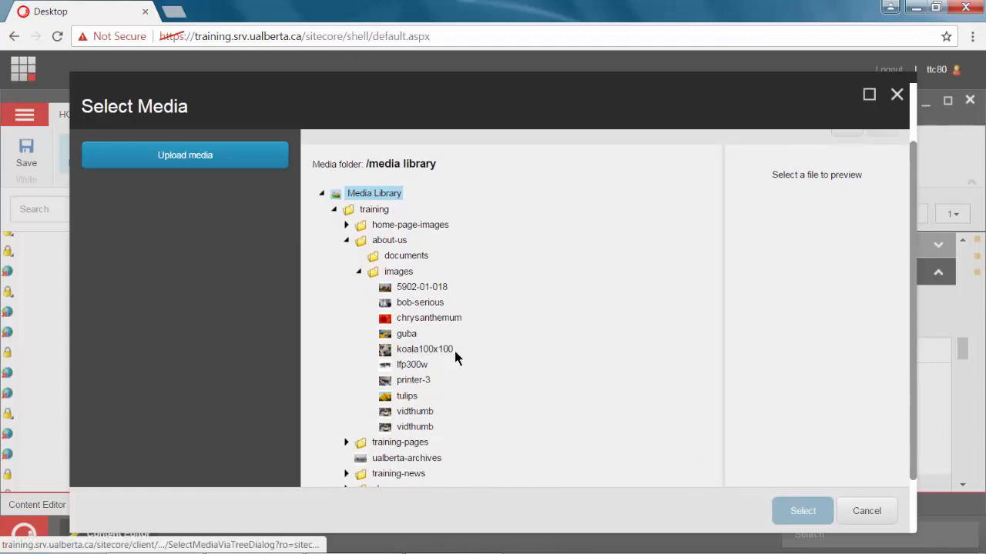
pyautogui.click(400, 351)
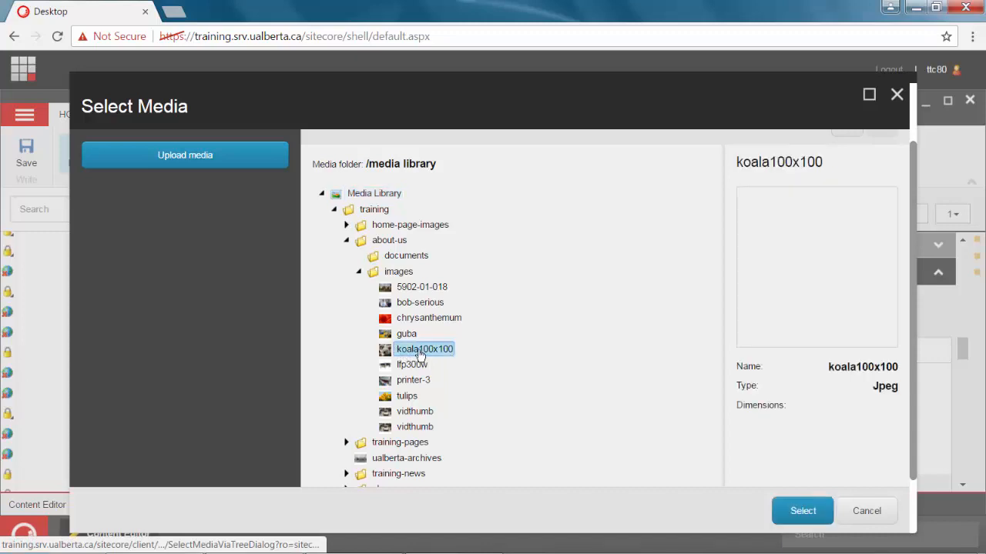
pyautogui.click(801, 518)
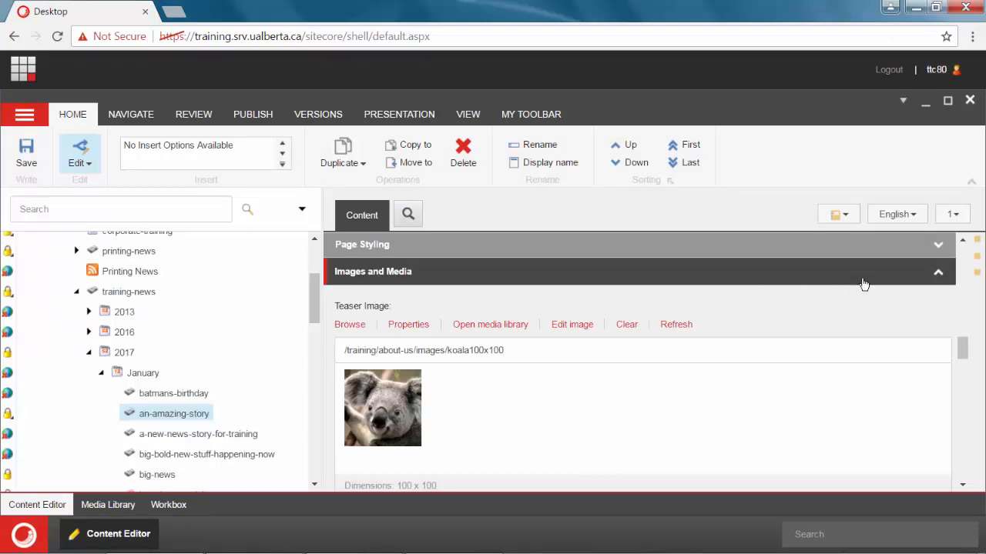
# Set the article's Main Image to bob-serious from the training/about-us/images folder of the media library.
pyautogui.scroll(-2, 902, 286)
pyautogui.scroll(-1, 906, 290)
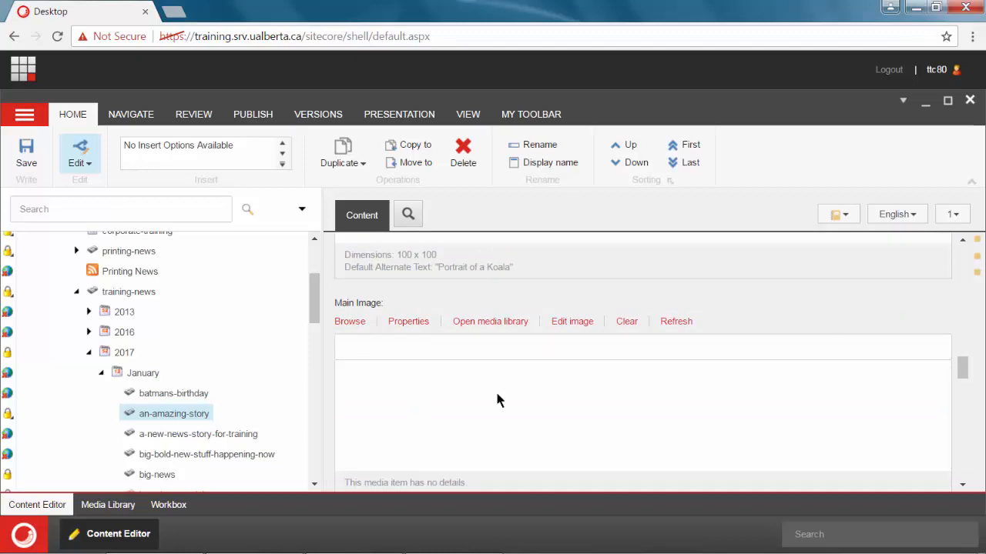
pyautogui.click(351, 322)
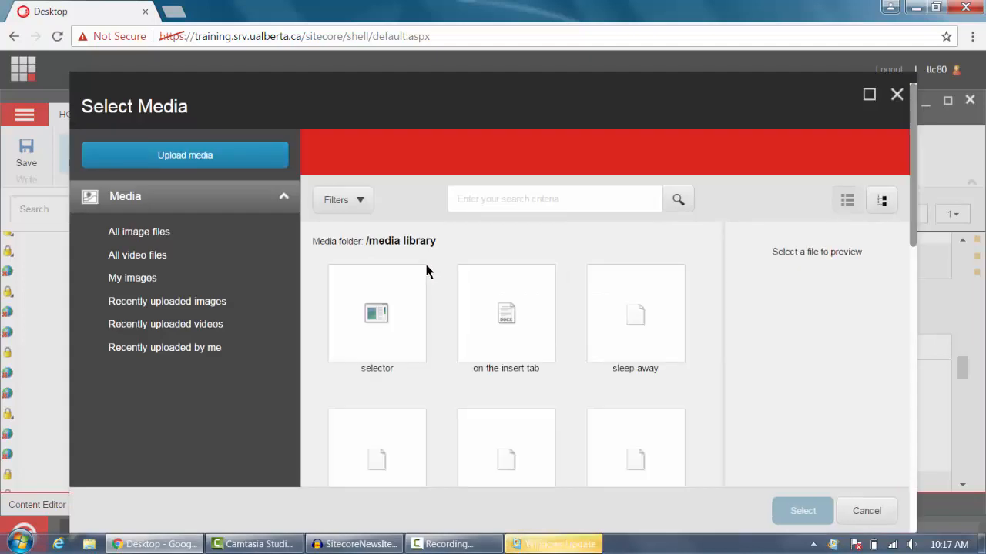
pyautogui.click(882, 201)
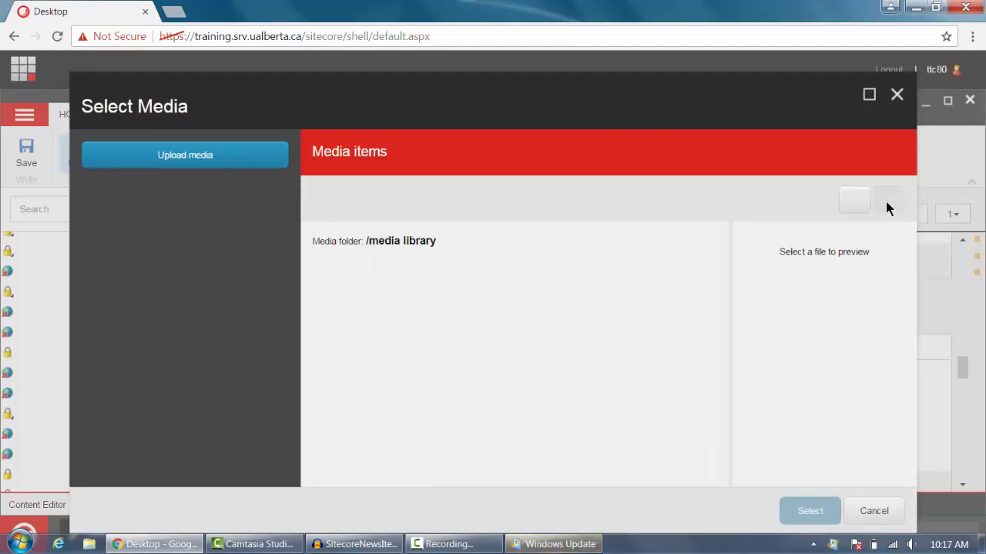
pyautogui.click(334, 287)
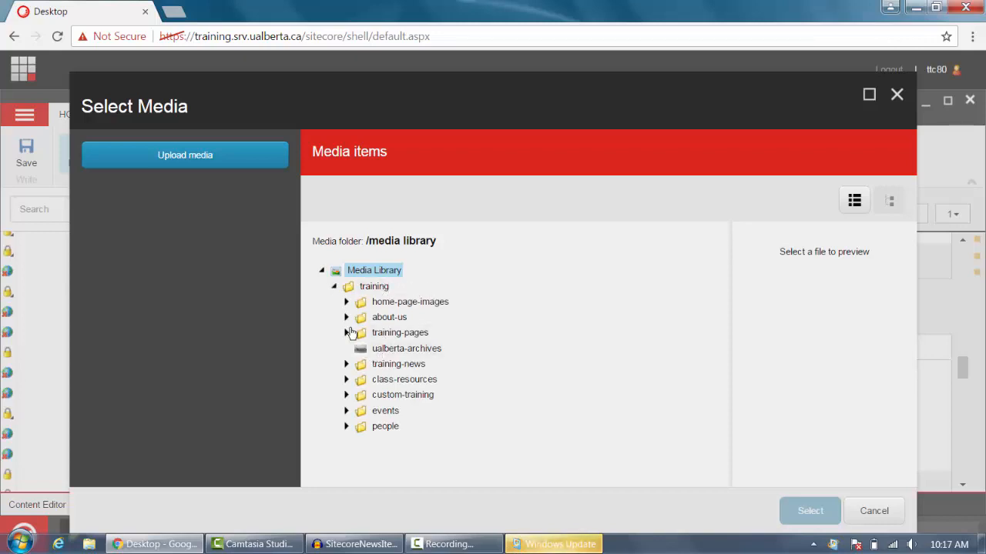
pyautogui.click(346, 317)
pyautogui.click(358, 348)
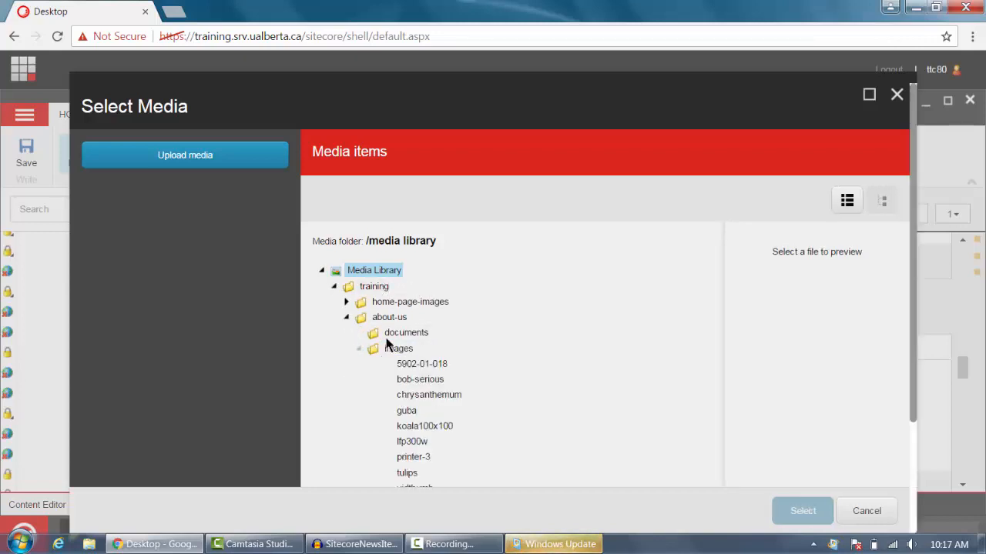
pyautogui.scroll(-1, 594, 278)
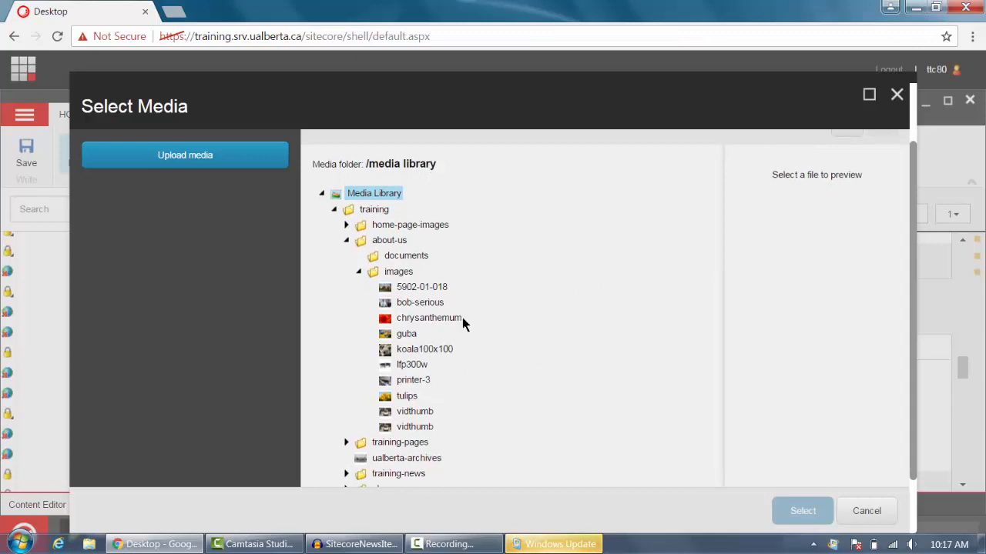
pyautogui.click(420, 303)
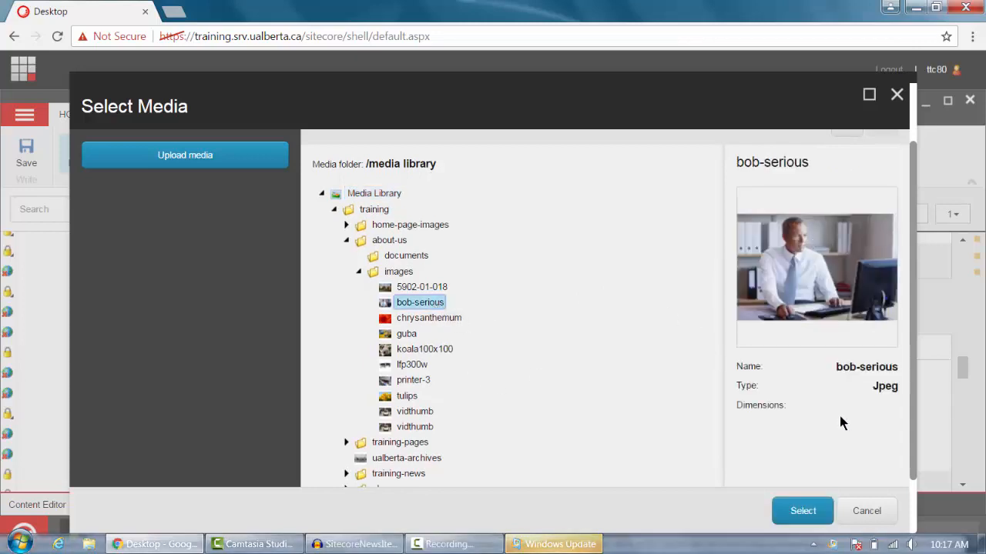
pyautogui.click(802, 512)
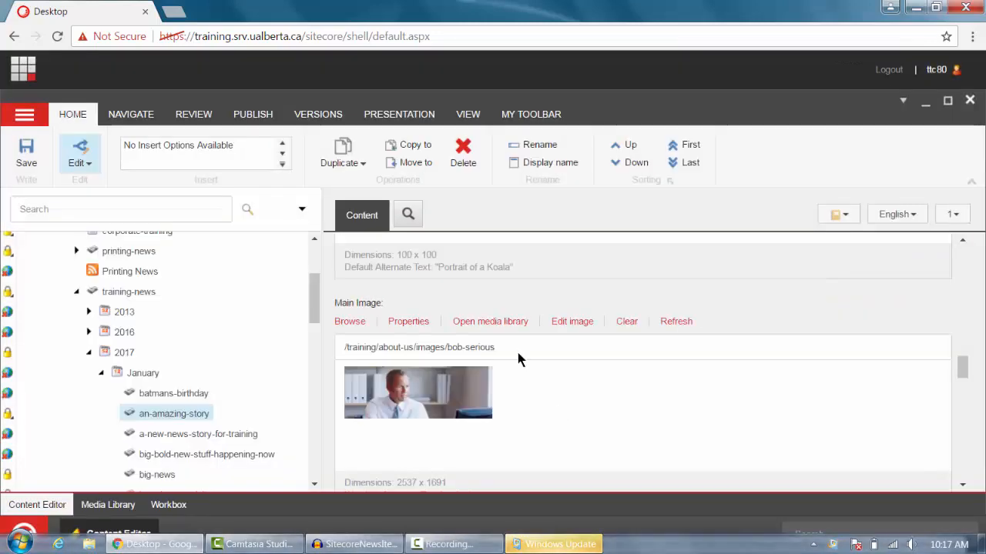
# Enter a Main Image Caption made up of the pictured doctor's title and name followed by "at work, seriously.".
pyautogui.scroll(-3, 760, 321)
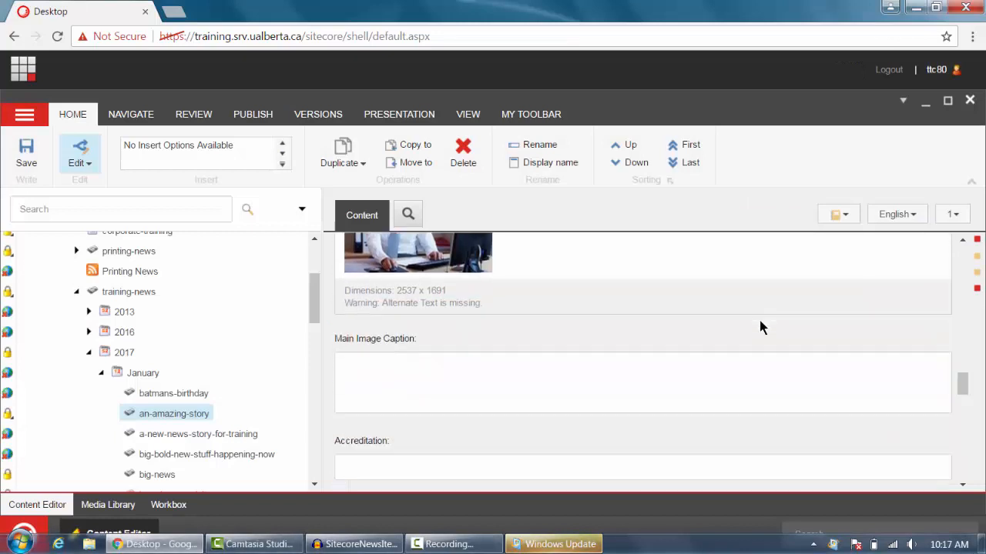
pyautogui.scroll(2, 760, 326)
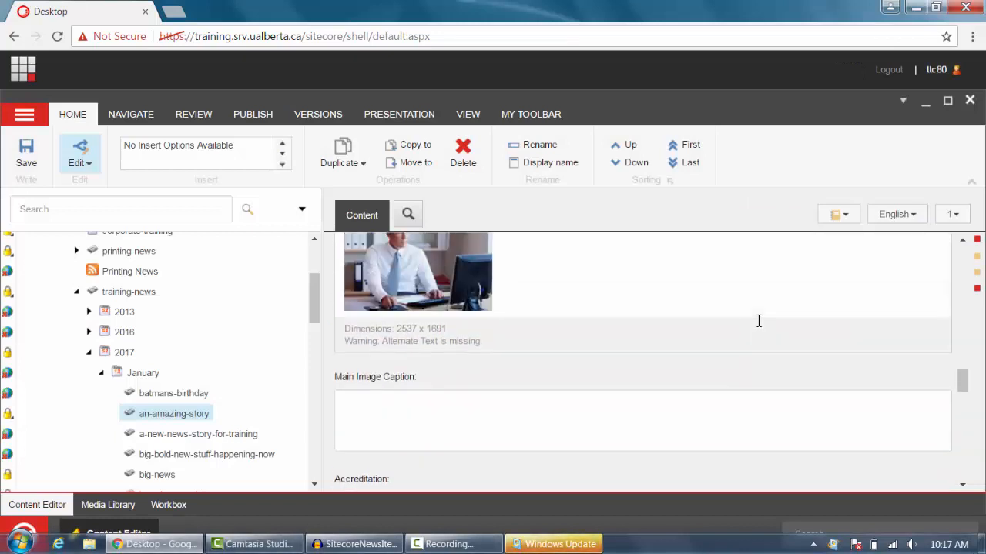
pyautogui.scroll(1, 759, 322)
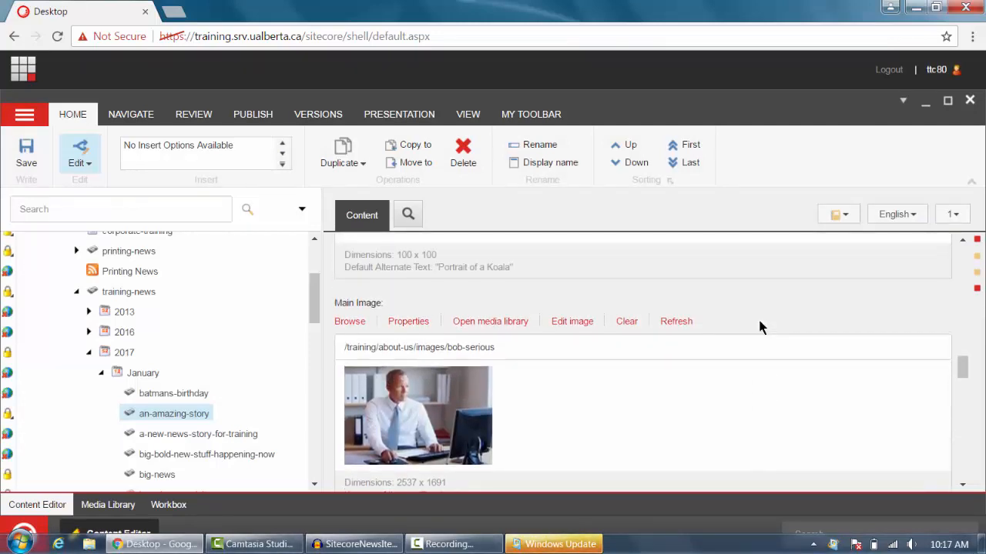
pyautogui.scroll(-2, 759, 322)
pyautogui.scroll(-1, 759, 329)
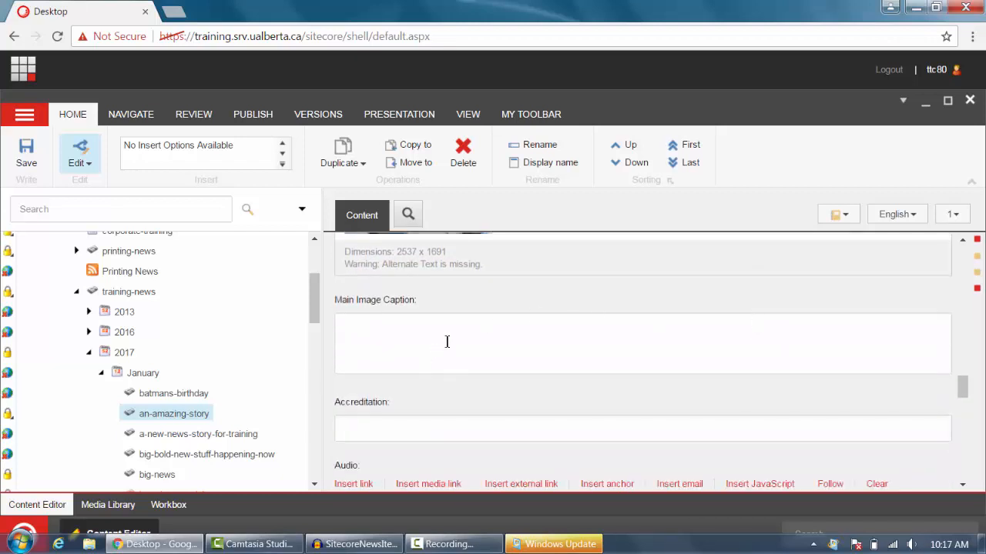
pyautogui.click(500, 340)
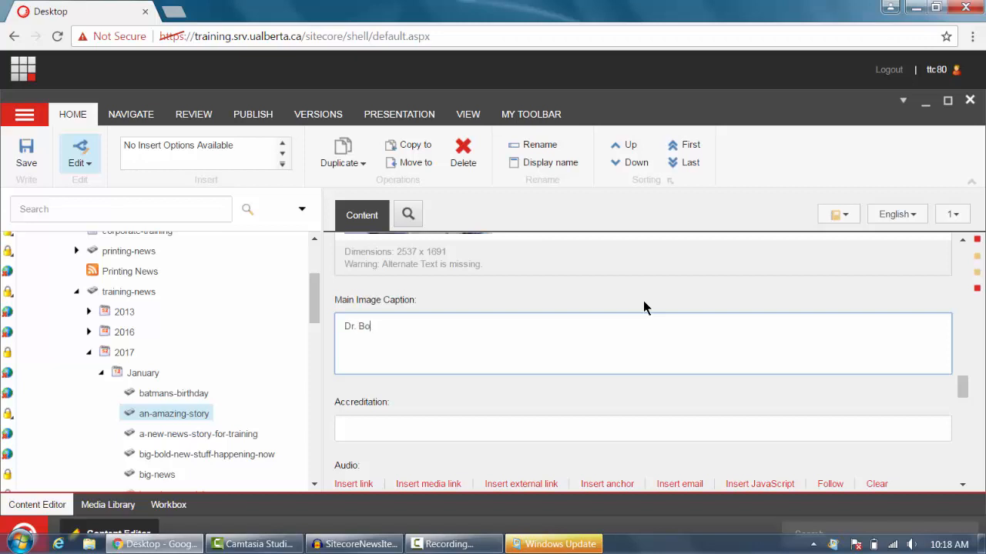
pyautogui.write('b Serious at work, seriously.')
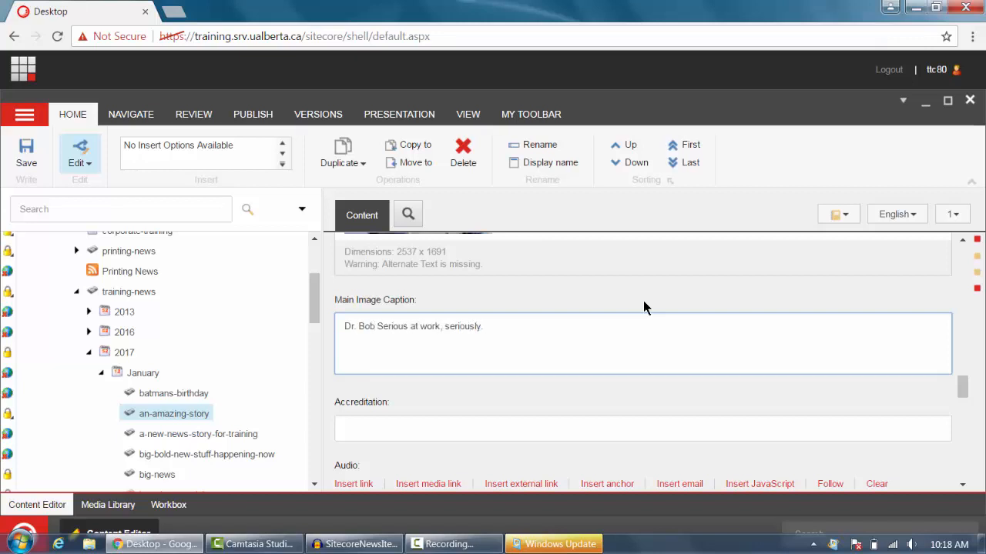
# Enter "University of Alberta staff photographer" as the main image's Accreditation.
pyautogui.scroll(-1, 650, 297)
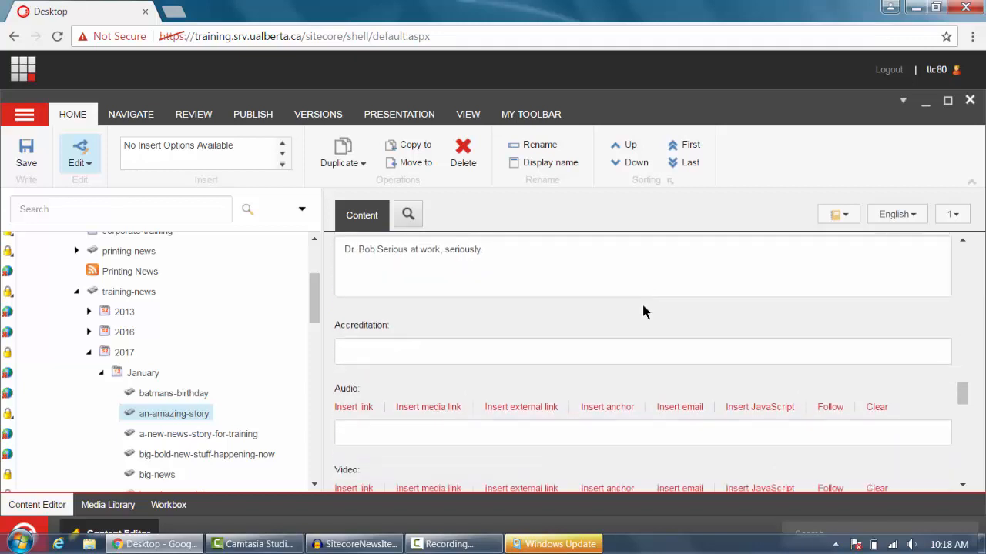
pyautogui.click(598, 347)
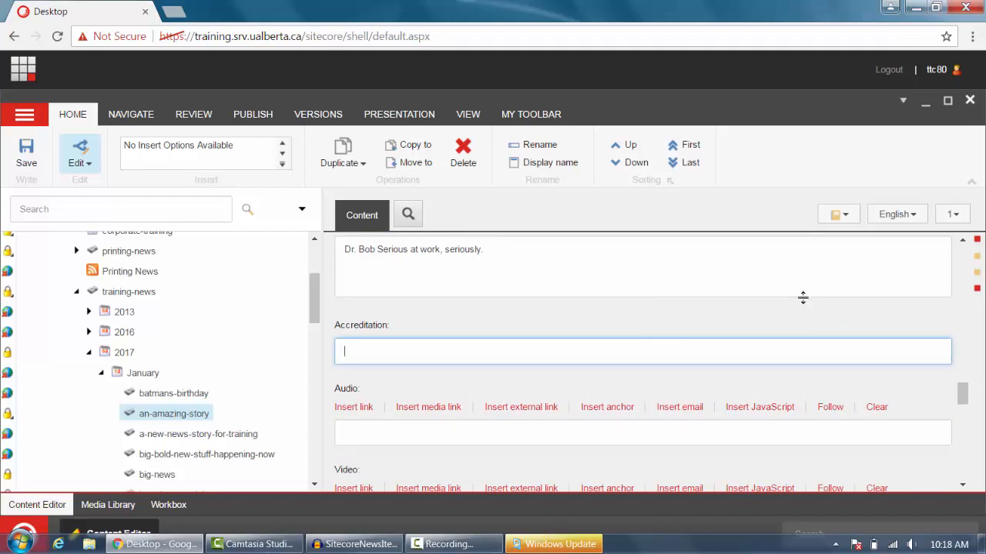
pyautogui.write('University of Alberta staff photographer')
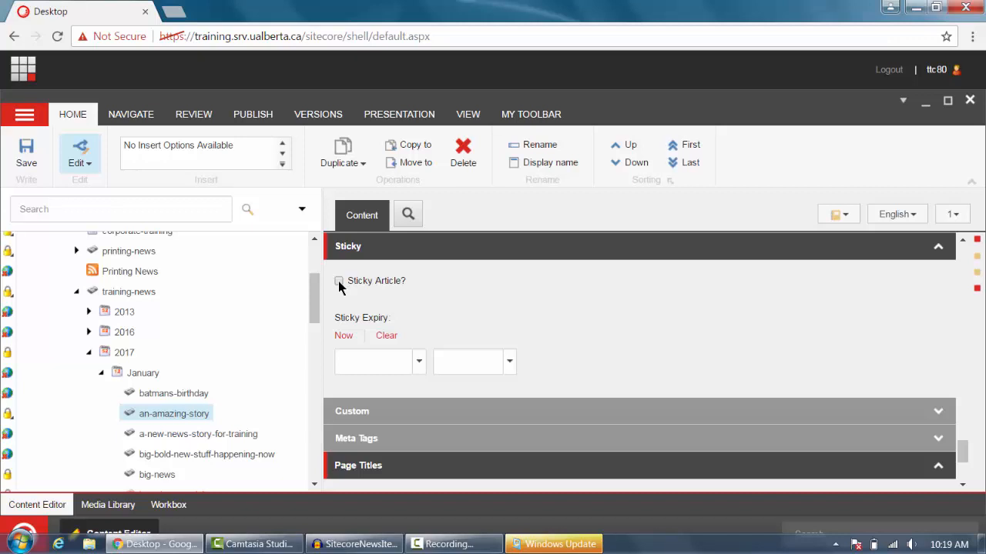
# Capitalize the Page Title to read "An Amazing Story" and save the article.
pyautogui.scroll(-2, 482, 287)
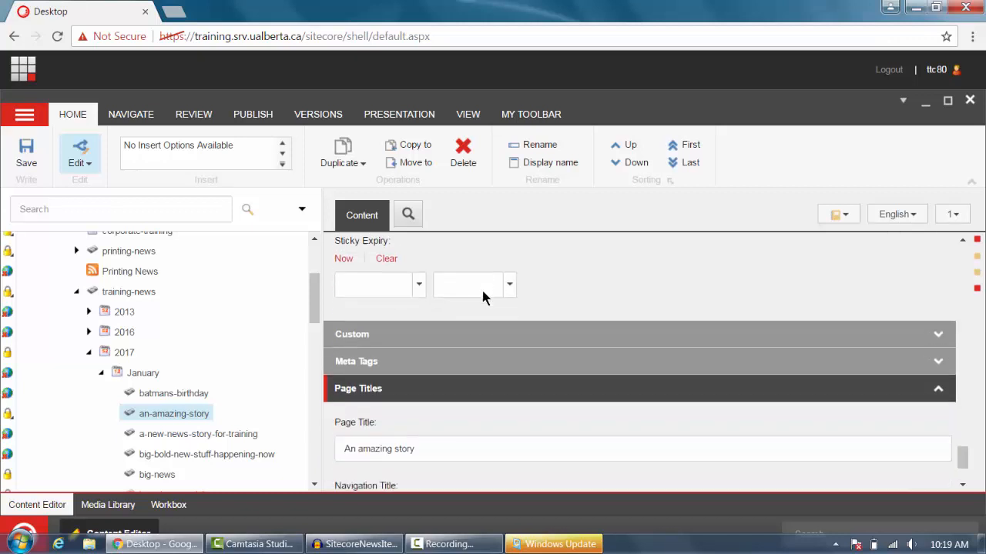
pyautogui.scroll(-2, 493, 286)
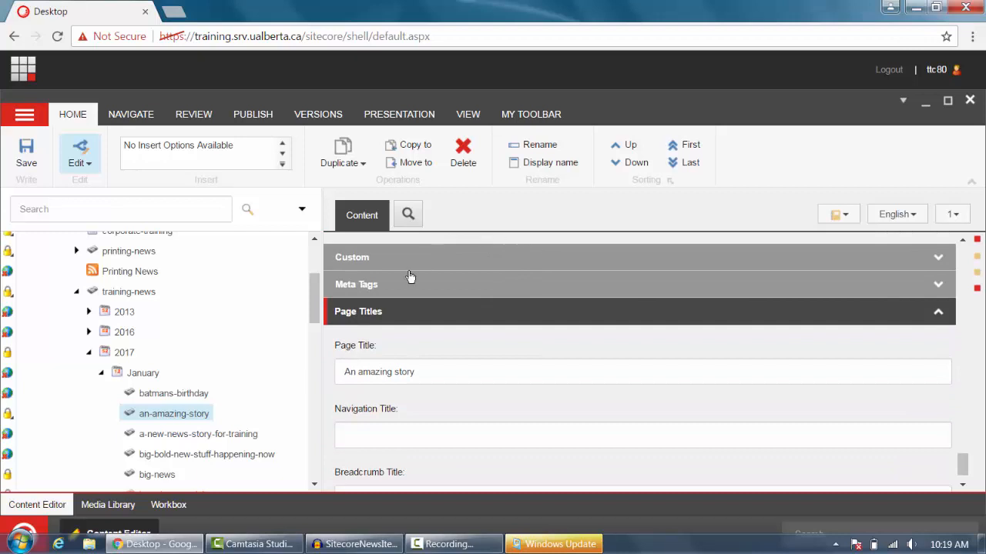
pyautogui.scroll(-1, 546, 318)
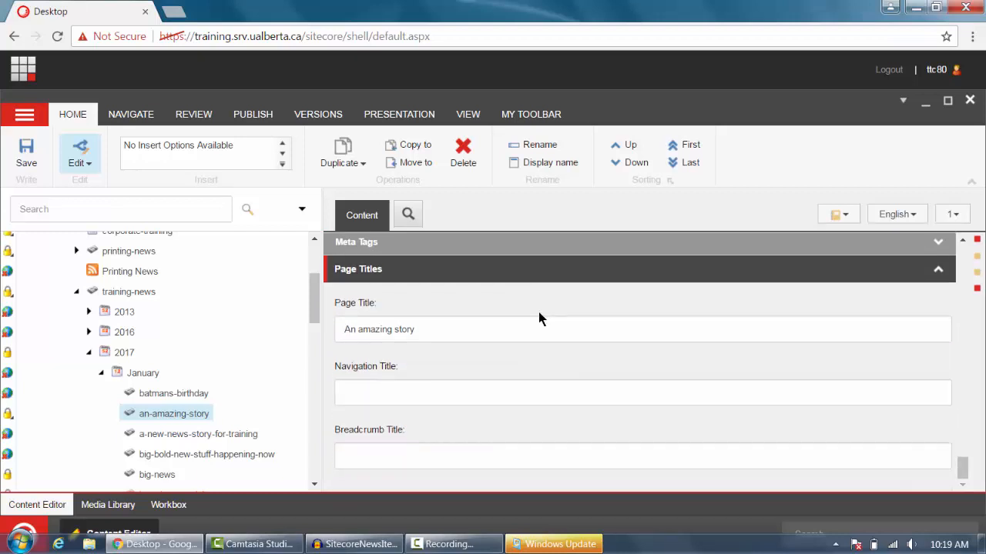
pyautogui.click(357, 329)
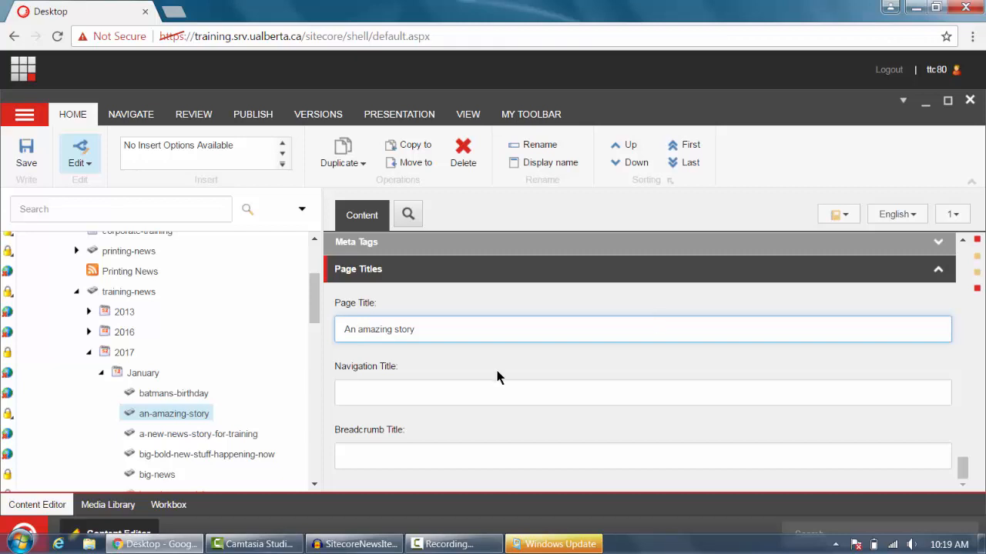
pyautogui.press('BackSpace')
pyautogui.write('A')
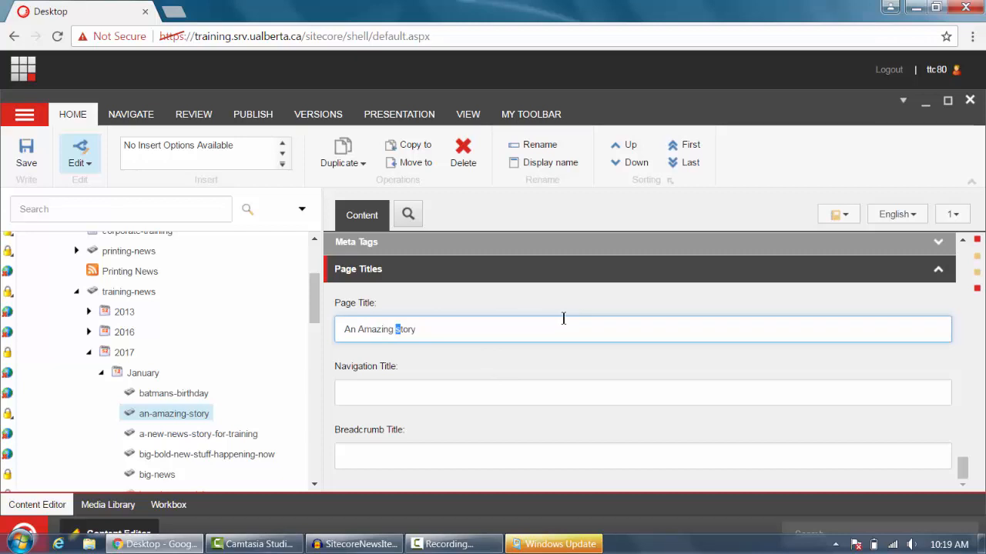
pyautogui.write('S')
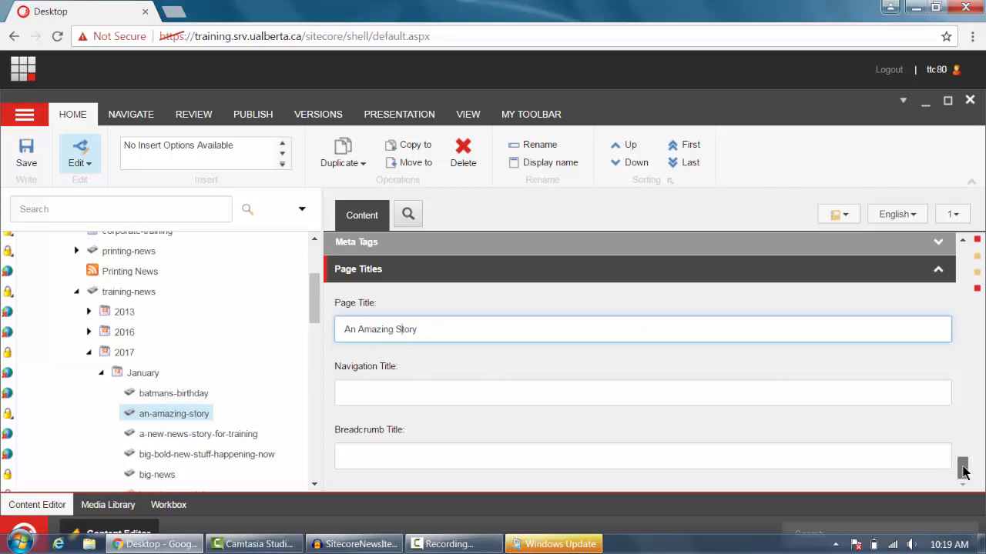
pyautogui.moveTo(963, 470); pyautogui.dragTo(969, 250)
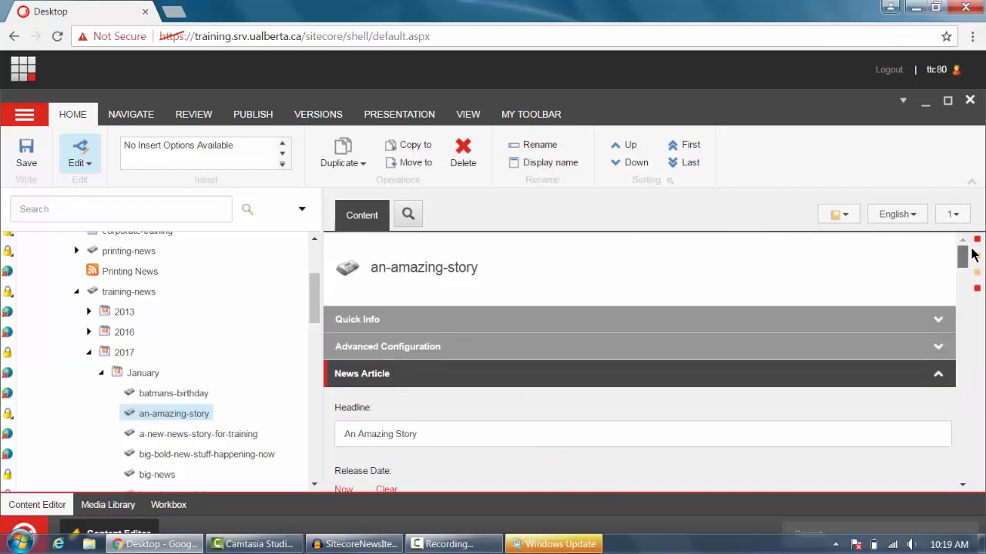
pyautogui.click(30, 152)
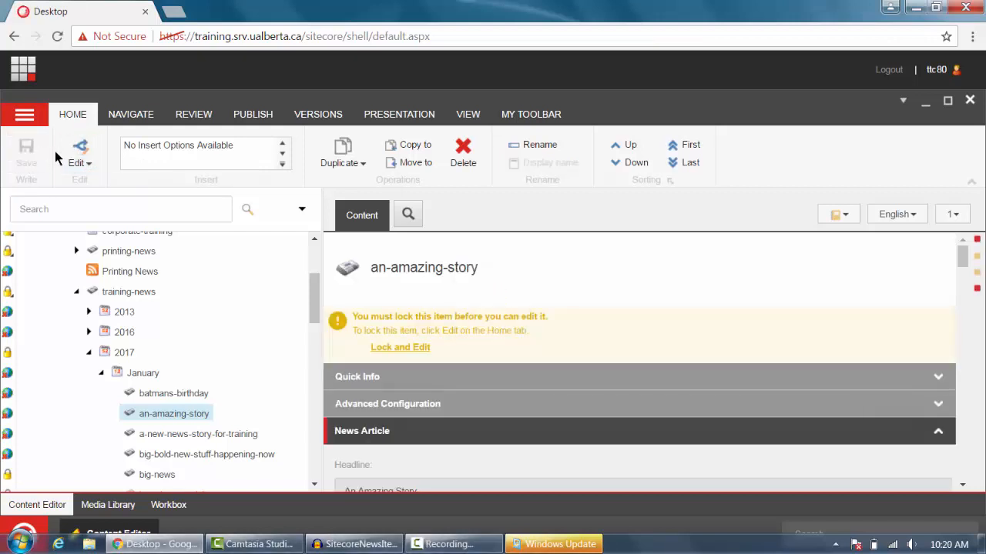
# Publish the an-amazing-story article and open it from the Training News list on the Faculty of Training home page.
pyautogui.click(269, 121)
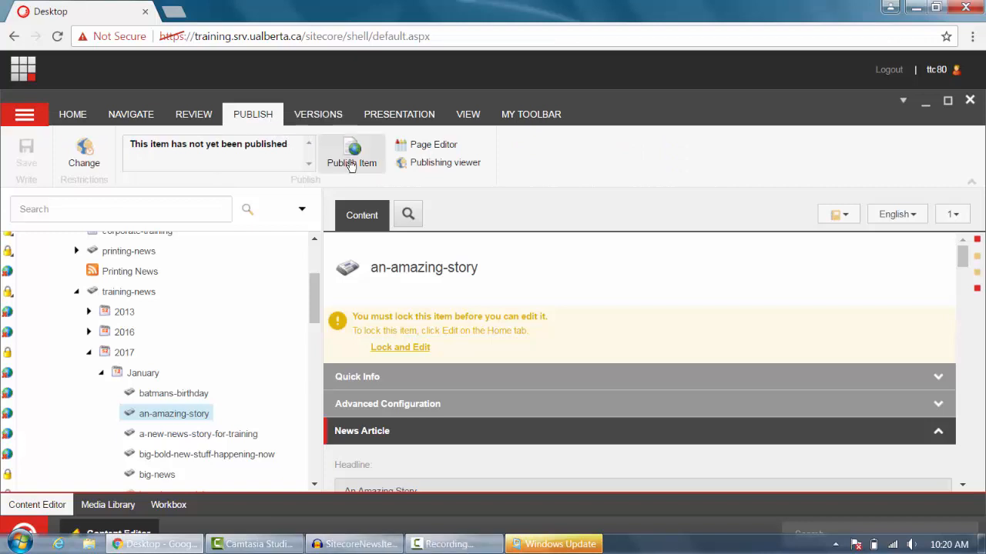
pyautogui.click(355, 154)
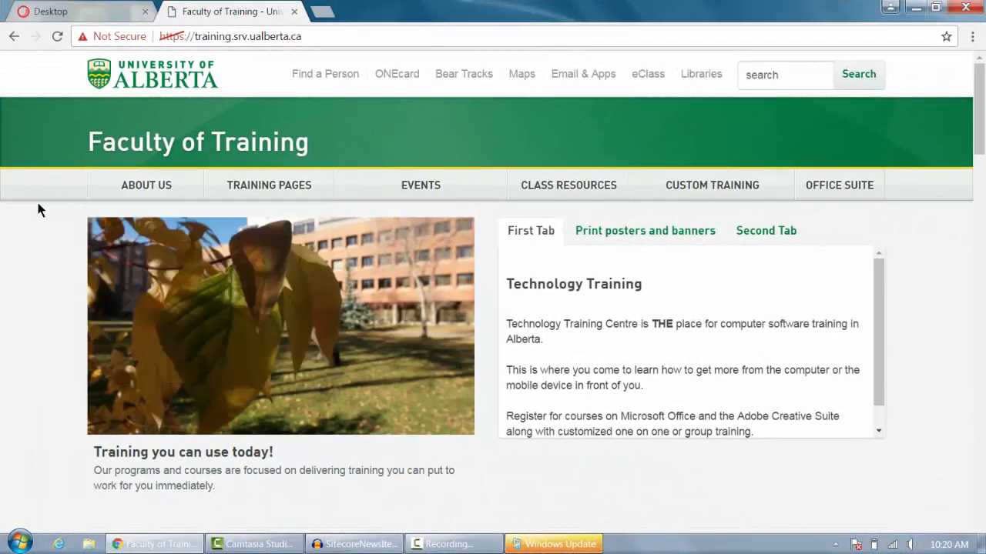
pyautogui.scroll(-5, 40, 210)
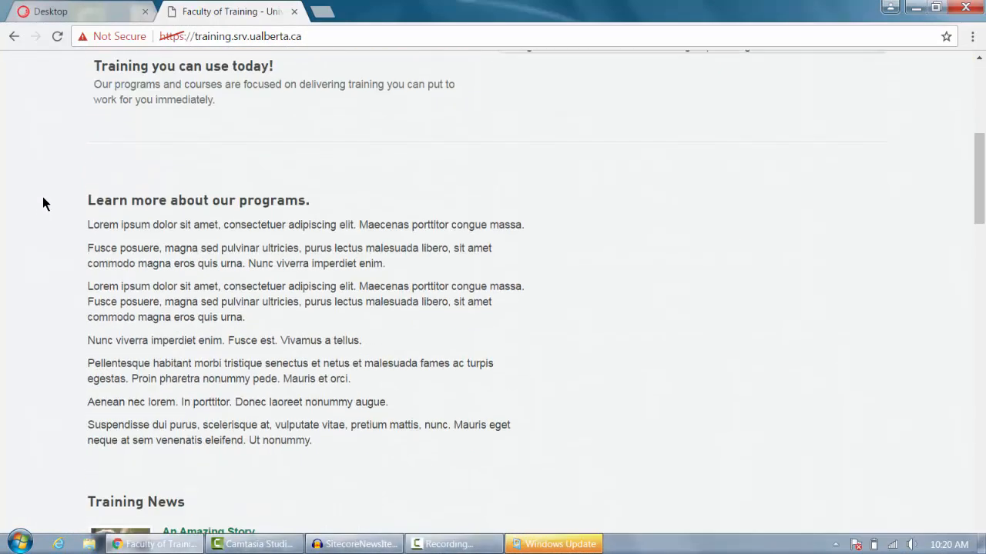
pyautogui.scroll(-4, 43, 202)
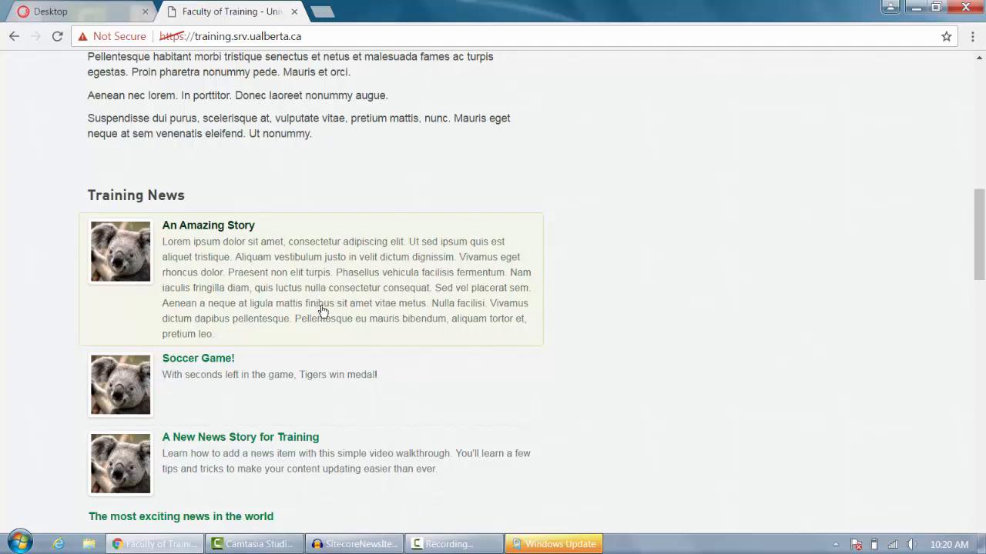
pyautogui.scroll(-1, 546, 326)
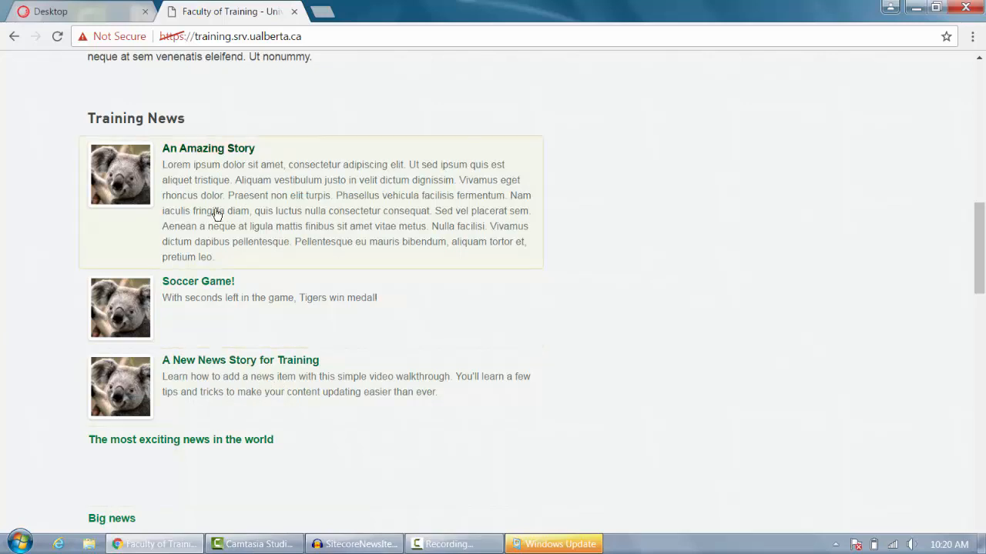
pyautogui.click(217, 154)
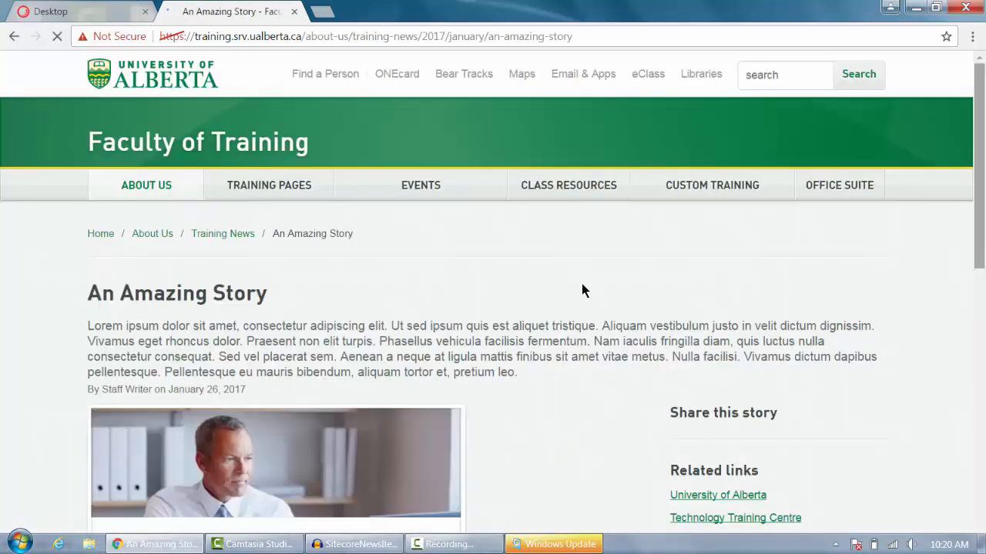
# Review the published article page, including its teaser, main image, caption, related links, top stories and body copy.
pyautogui.scroll(-1, 609, 270)
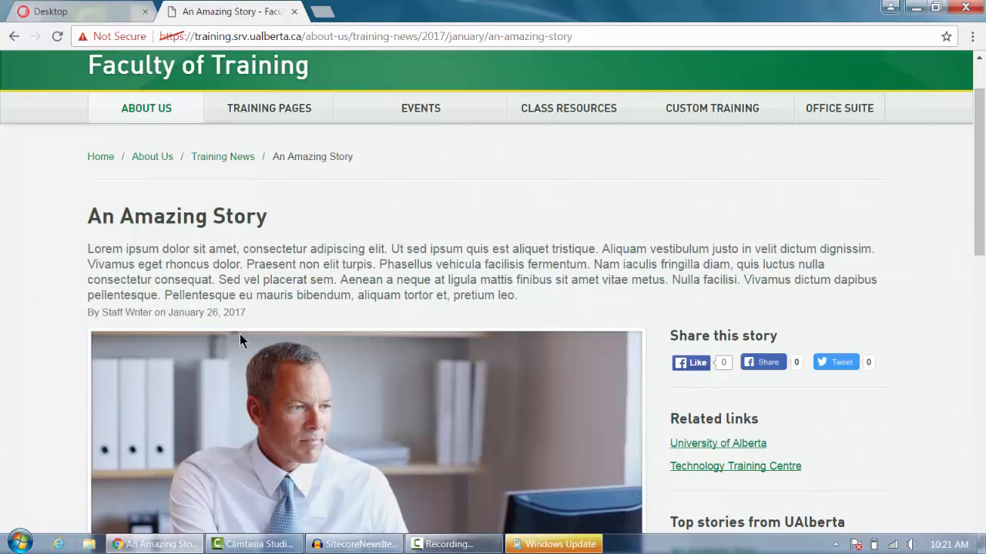
pyautogui.scroll(-1, 928, 275)
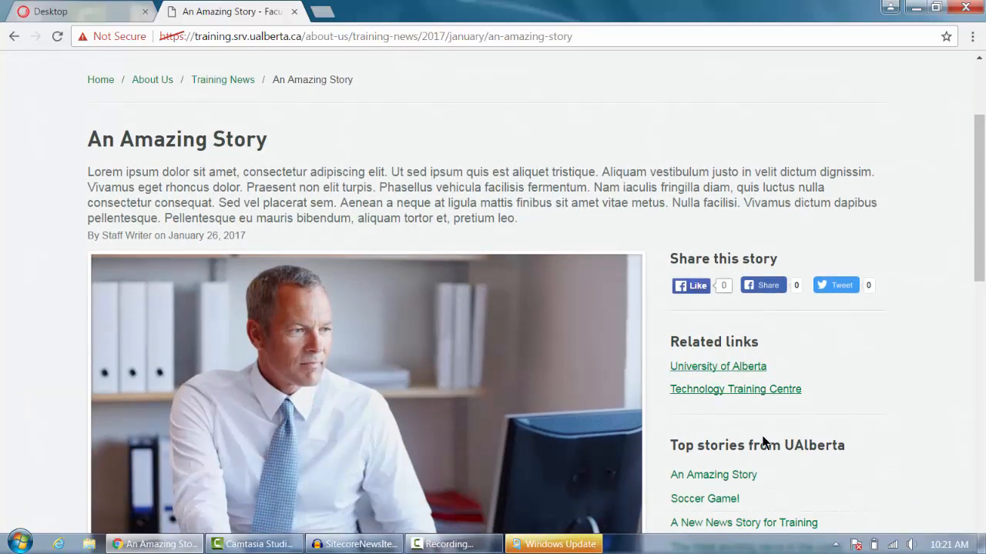
pyautogui.scroll(-1, 644, 323)
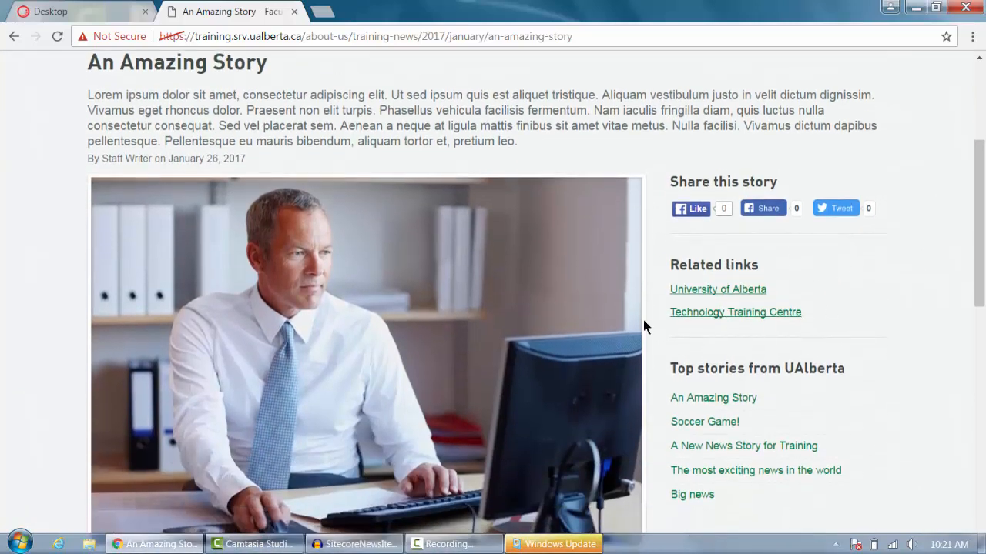
pyautogui.scroll(-4, 579, 171)
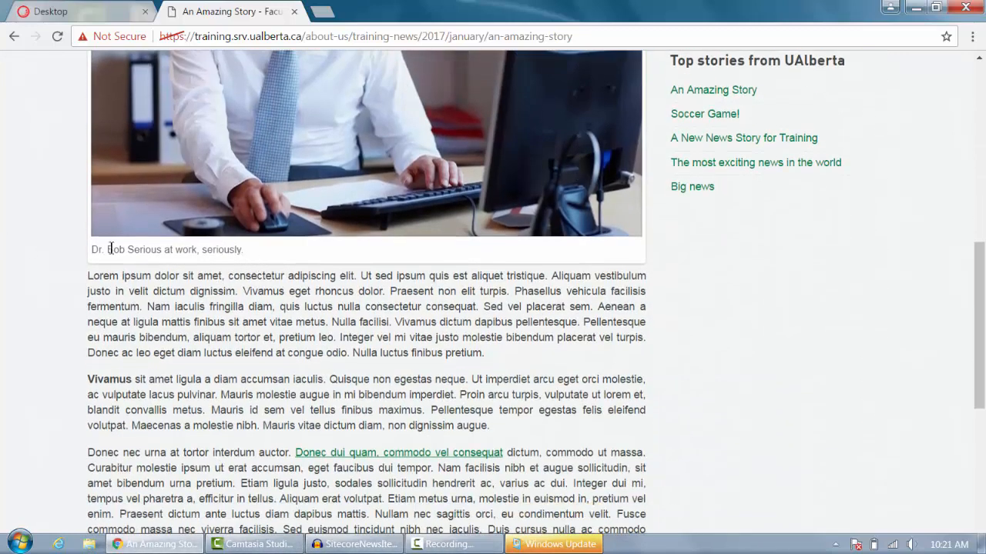
pyautogui.scroll(-1, 413, 190)
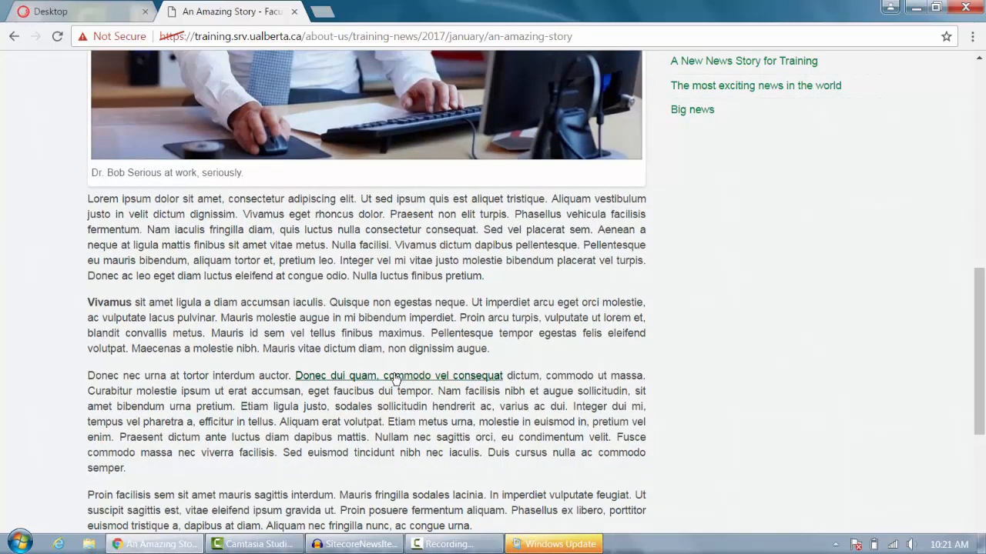
pyautogui.scroll(-4, 412, 369)
pyautogui.scroll(-1, 582, 250)
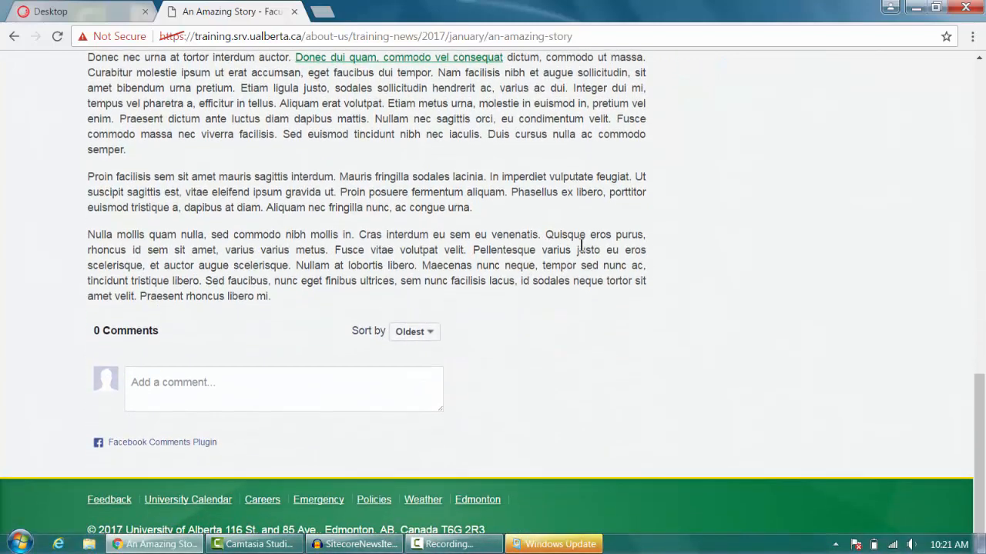
pyautogui.scroll(9, 586, 254)
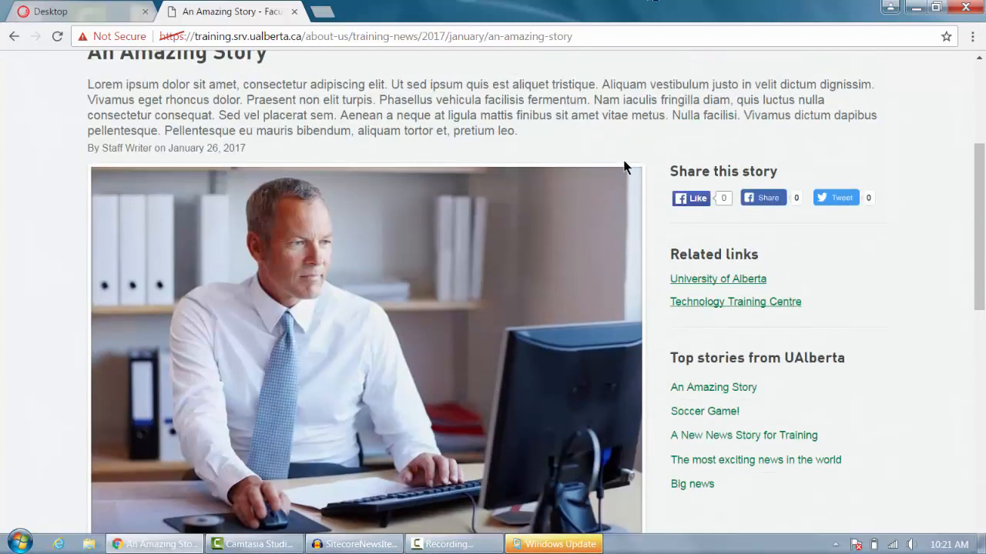
# Lock the an-amazing-story item for editing and shorten its Teaser so the text ends at "Praesent non elit turpis.".
pyautogui.click(102, 16)
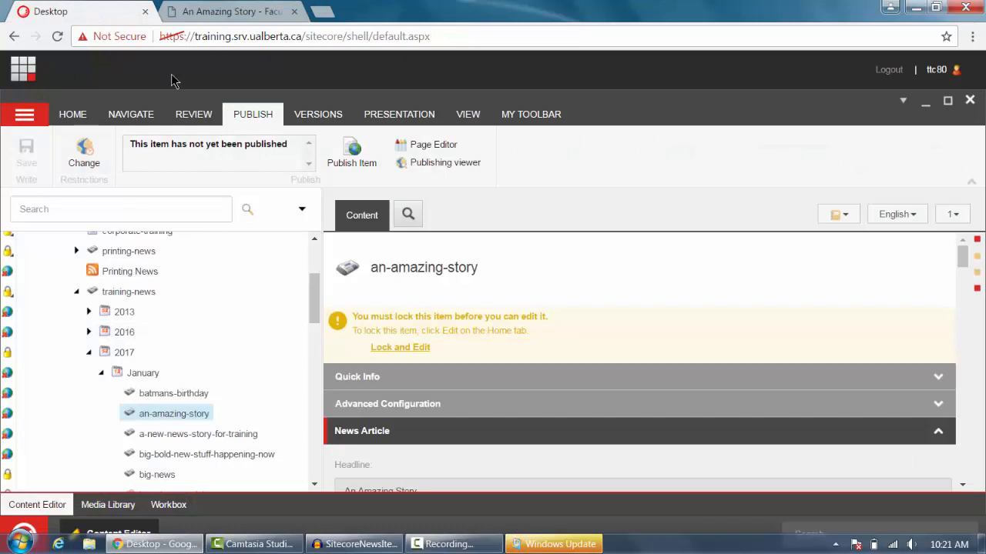
pyautogui.click(159, 418)
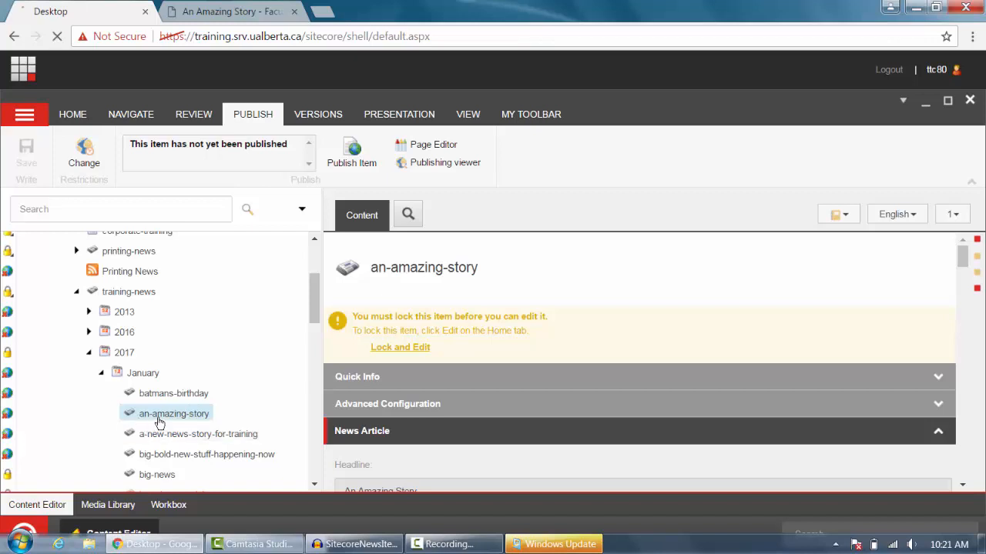
pyautogui.click(401, 347)
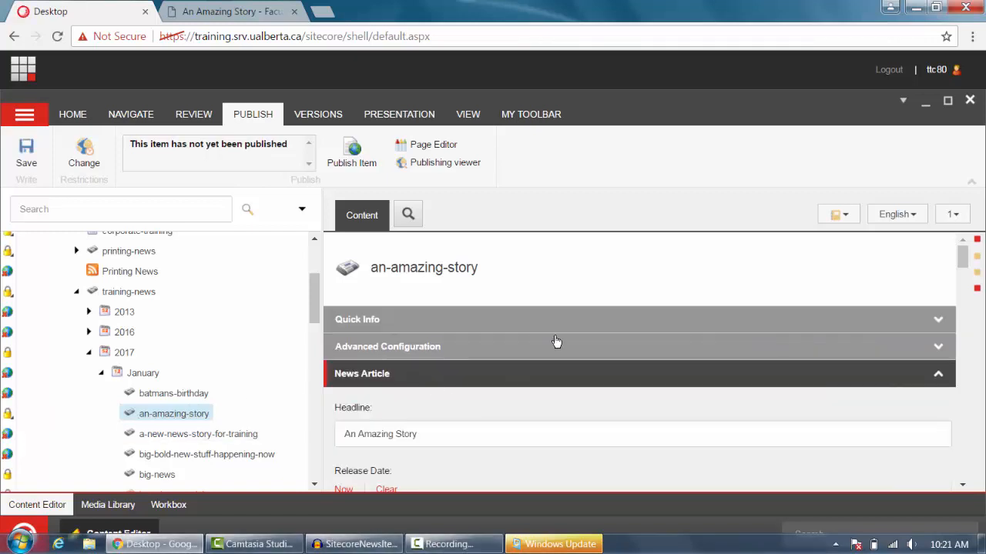
pyautogui.scroll(-1, 556, 341)
pyautogui.scroll(-3, 556, 341)
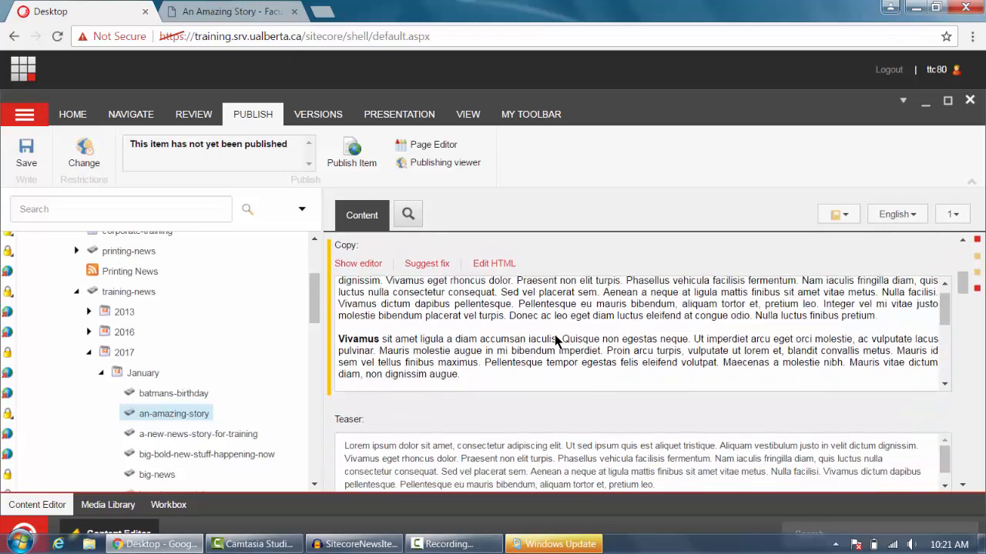
pyautogui.scroll(-2, 555, 334)
pyautogui.click(528, 458)
pyautogui.scroll(-1, 661, 467)
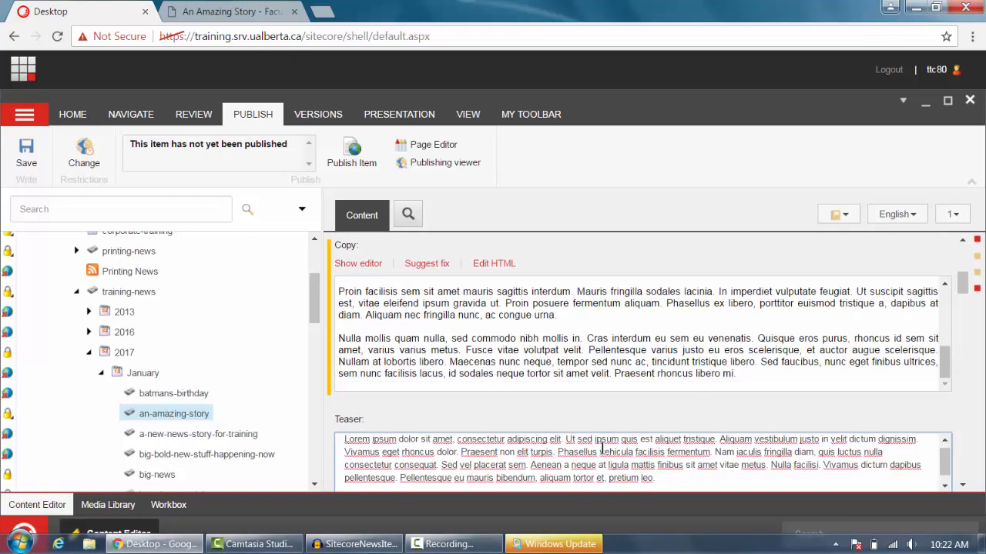
pyautogui.moveTo(661, 467); pyautogui.dragTo(559, 458)
pyautogui.press('Delete')
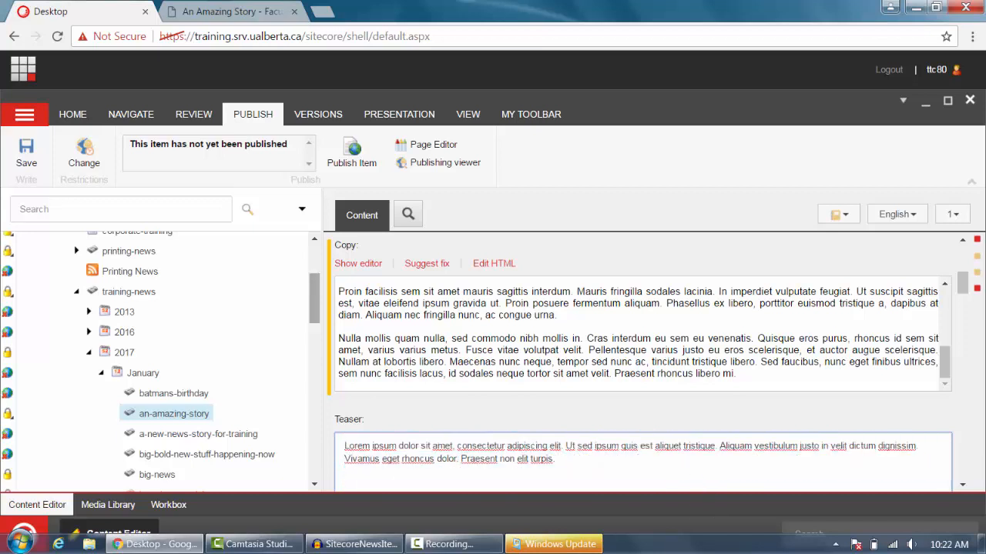
# Save the article and publish the item again, acknowledging the publishing queue message.
pyautogui.click(26, 152)
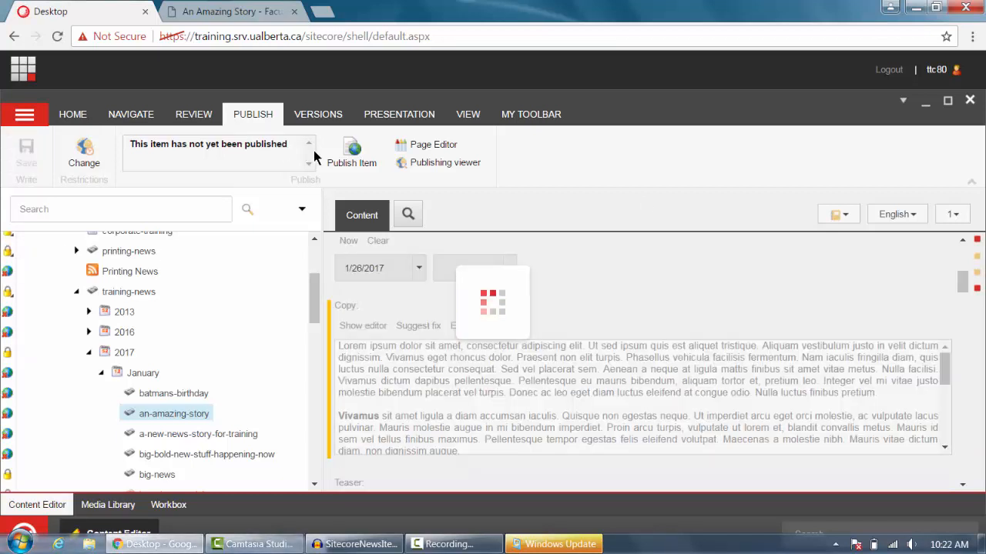
pyautogui.click(359, 158)
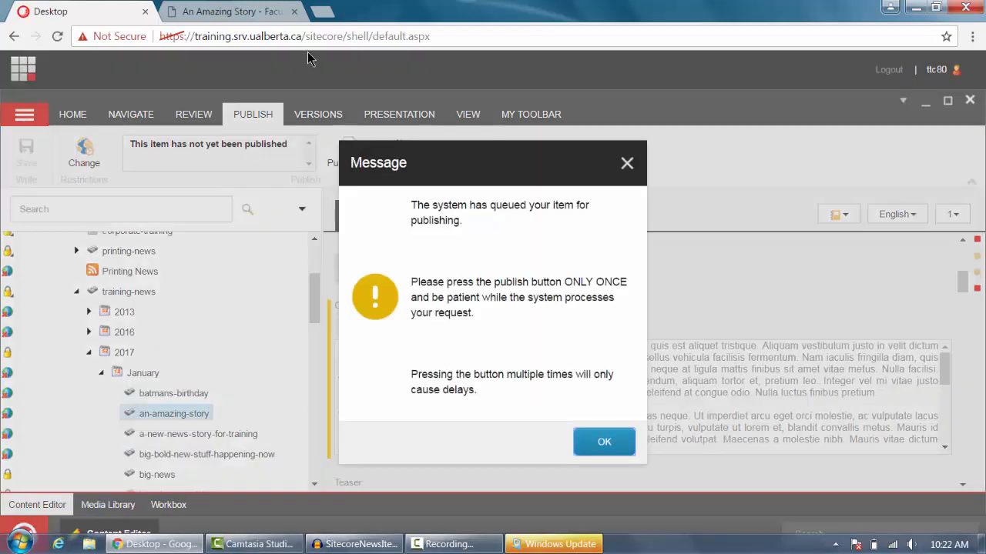
pyautogui.click(604, 441)
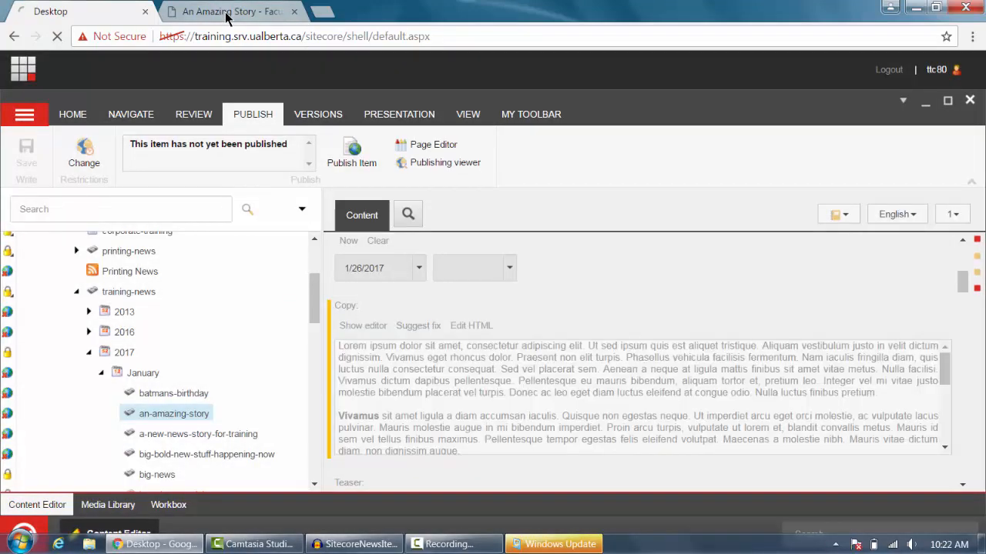
# Open the site's Training News page from the About Us section and check the listing for An Amazing Story.
pyautogui.click(226, 12)
pyautogui.scroll(3, 87, 166)
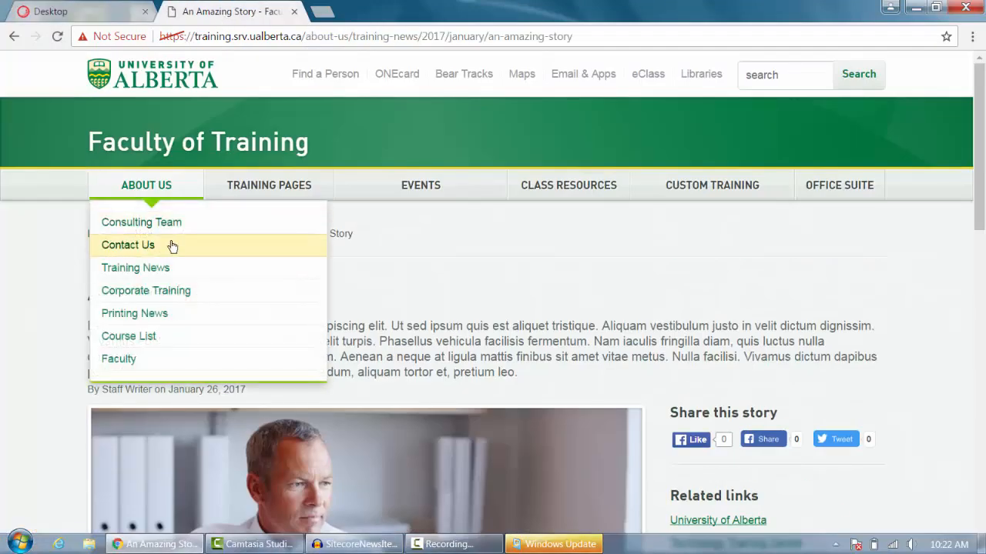
pyautogui.click(201, 239)
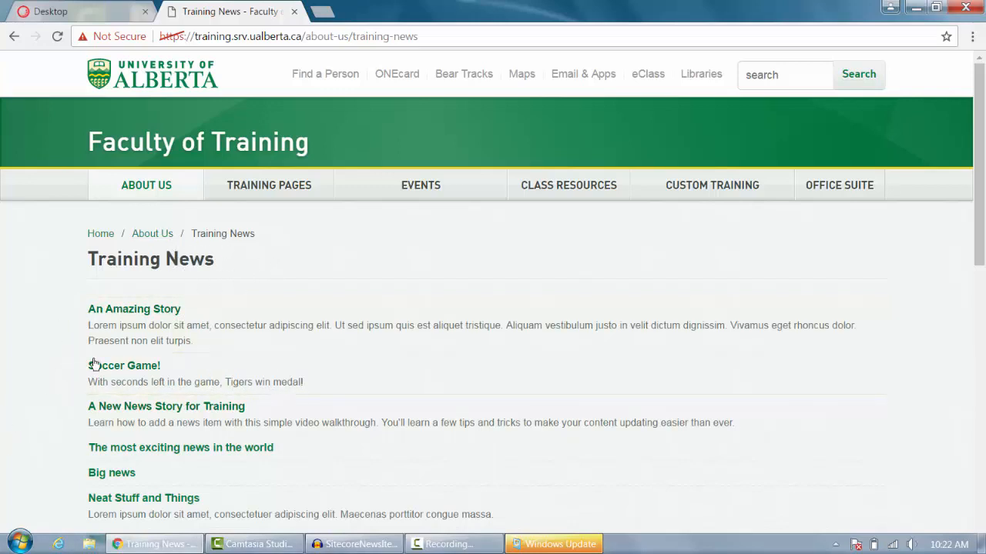
pyautogui.scroll(-5, 104, 378)
pyautogui.scroll(5, 242, 306)
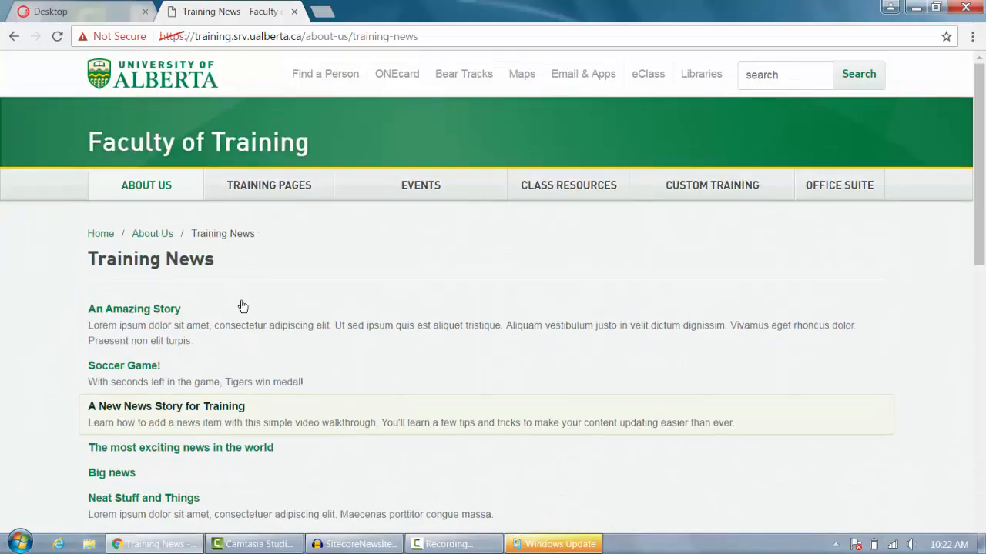
# Return to the Faculty of Training home page and look at its Training News section.
pyautogui.moveTo(177, 194)
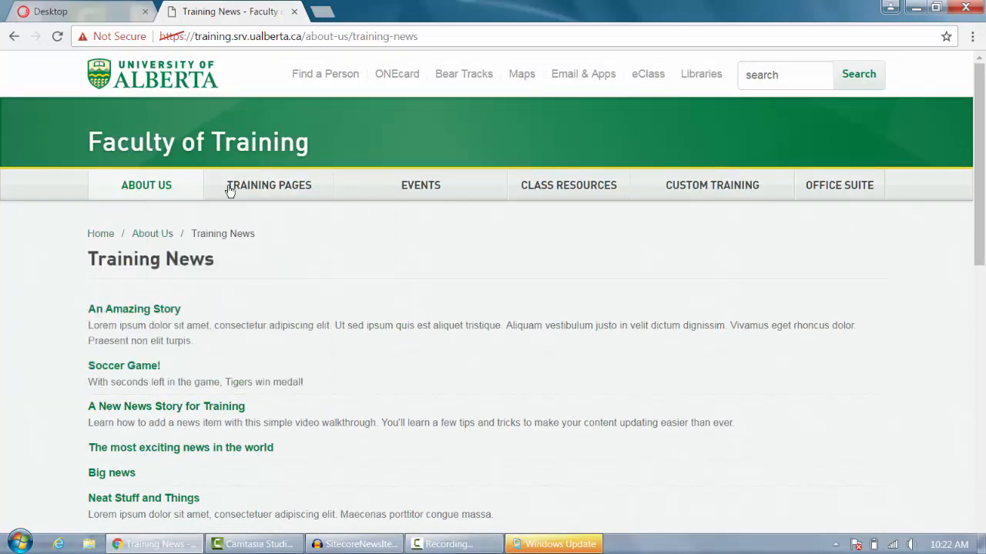
pyautogui.moveTo(270, 188)
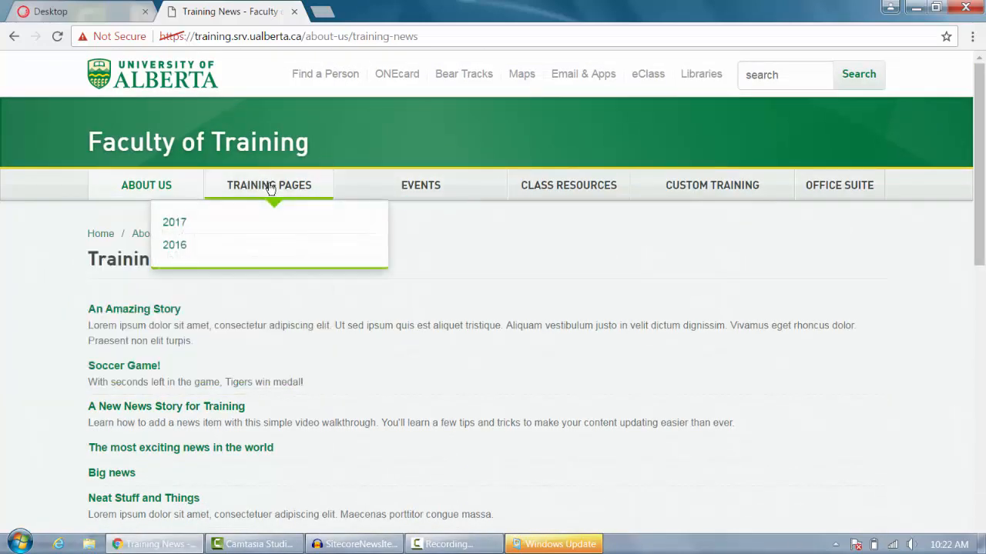
pyautogui.click(151, 138)
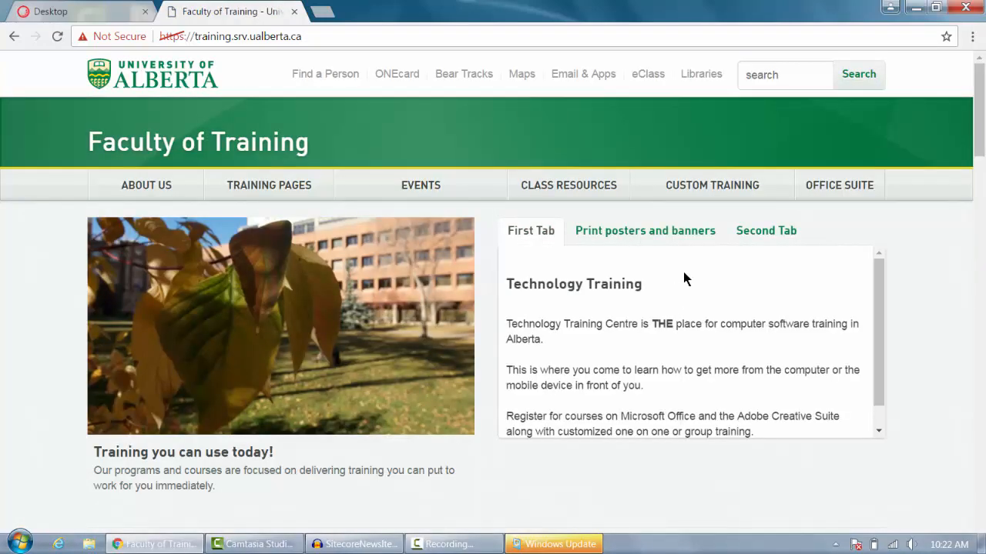
pyautogui.scroll(-6, 695, 266)
pyautogui.scroll(-3, 708, 267)
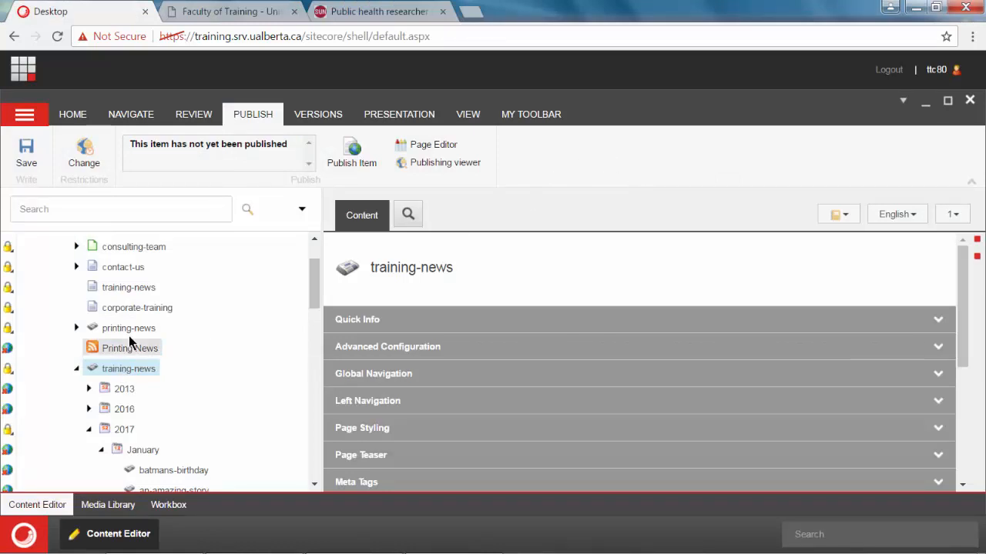
# Start inserting a new item under training-news with the Add News option, up to the item name prompt.
pyautogui.rightClick(146, 373)
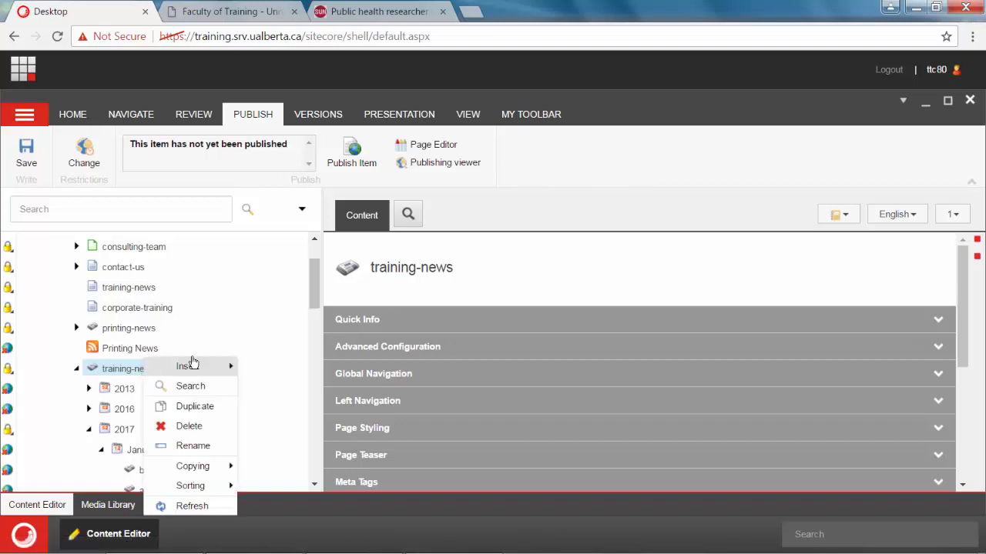
pyautogui.moveTo(217, 372)
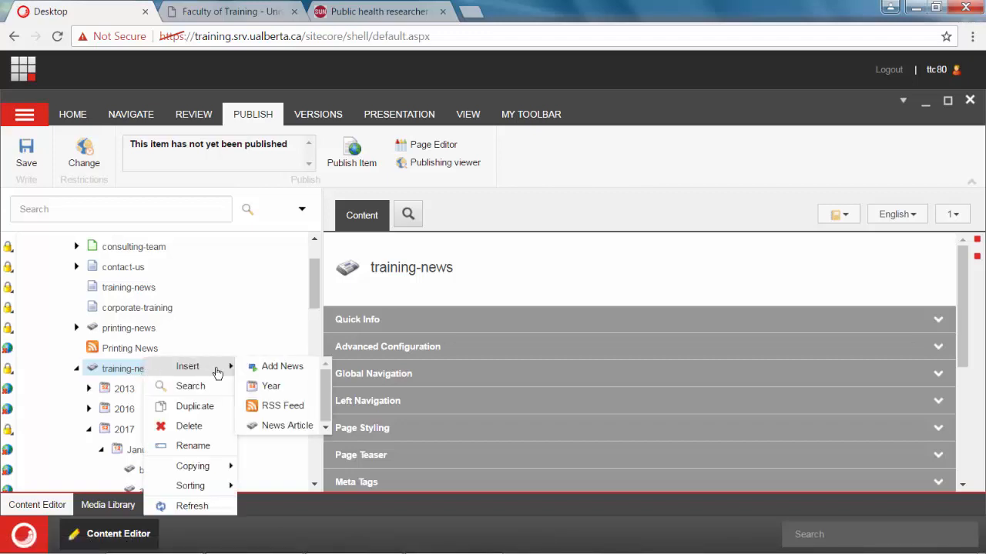
pyautogui.click(277, 373)
pyautogui.click(441, 313)
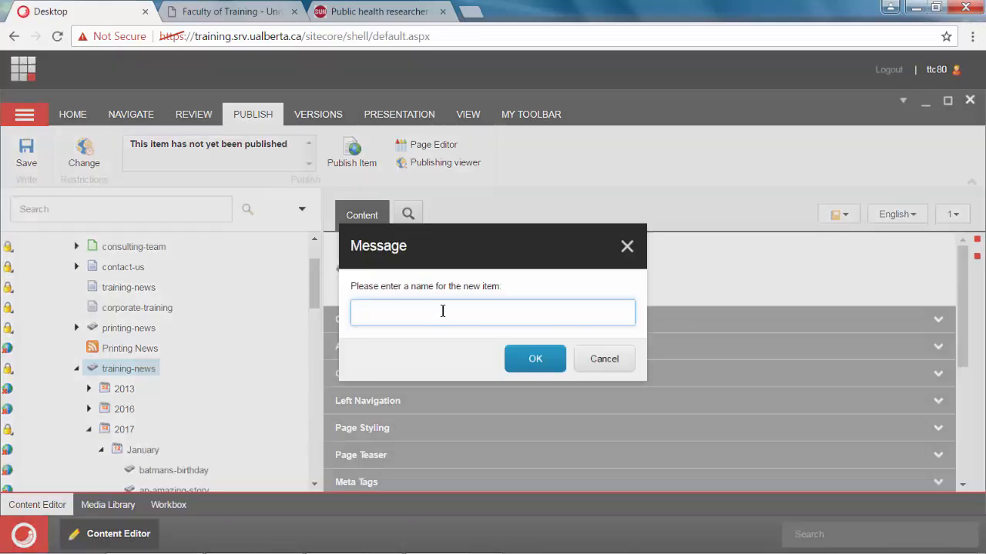
# Name the new item with the headline copied from the Edmonton Sun article and accept 2017-01-26 as its release date.
pyautogui.click(419, 17)
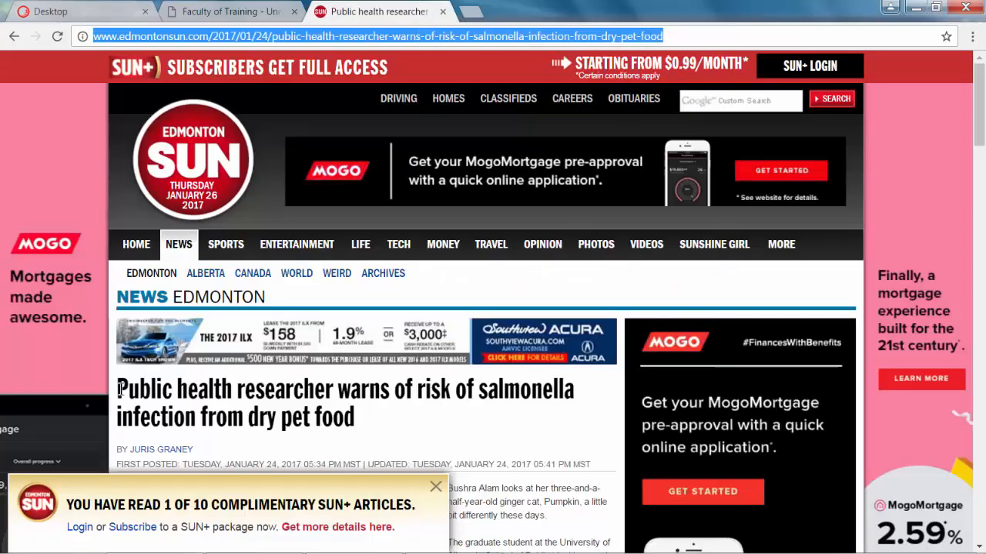
pyautogui.moveTo(118, 389); pyautogui.dragTo(352, 426)
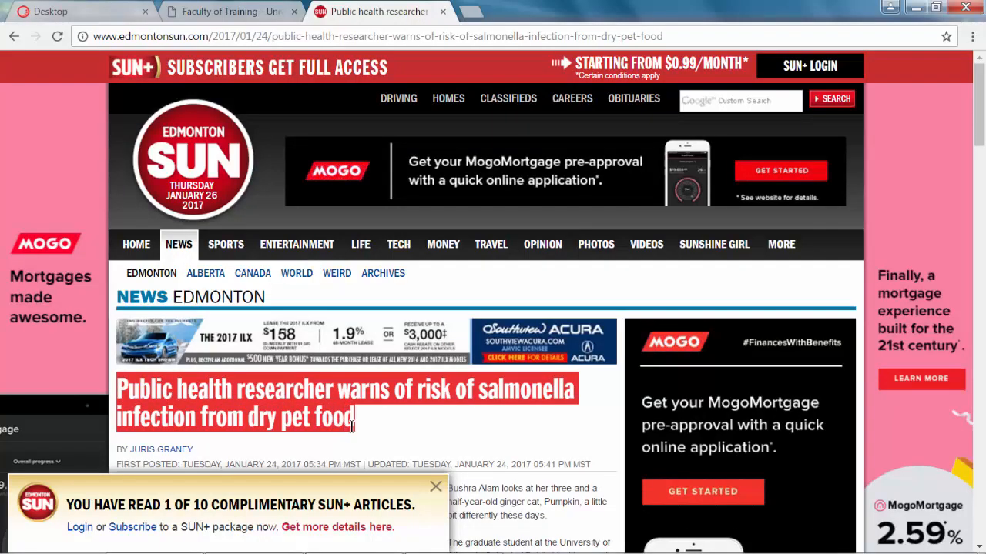
pyautogui.rightClick(341, 415)
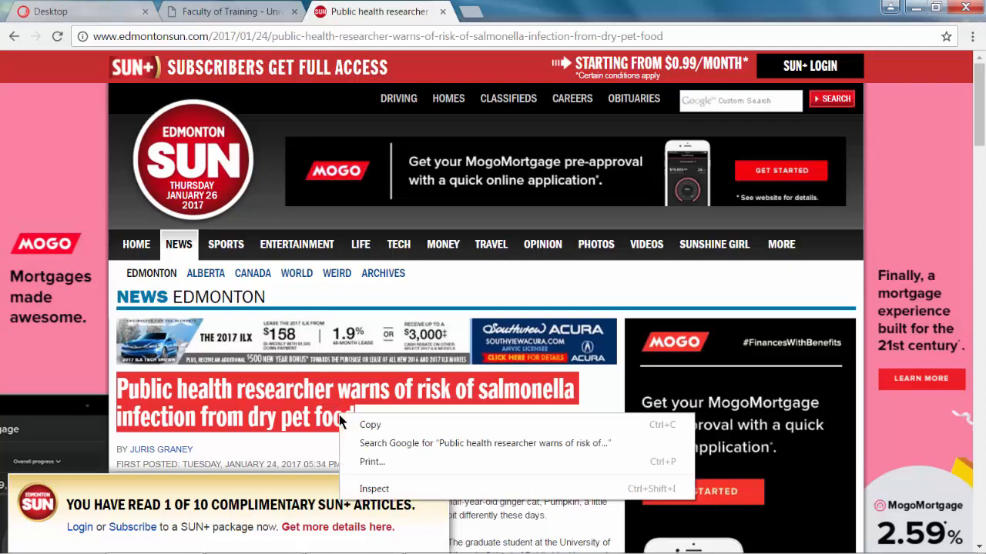
pyautogui.click(377, 424)
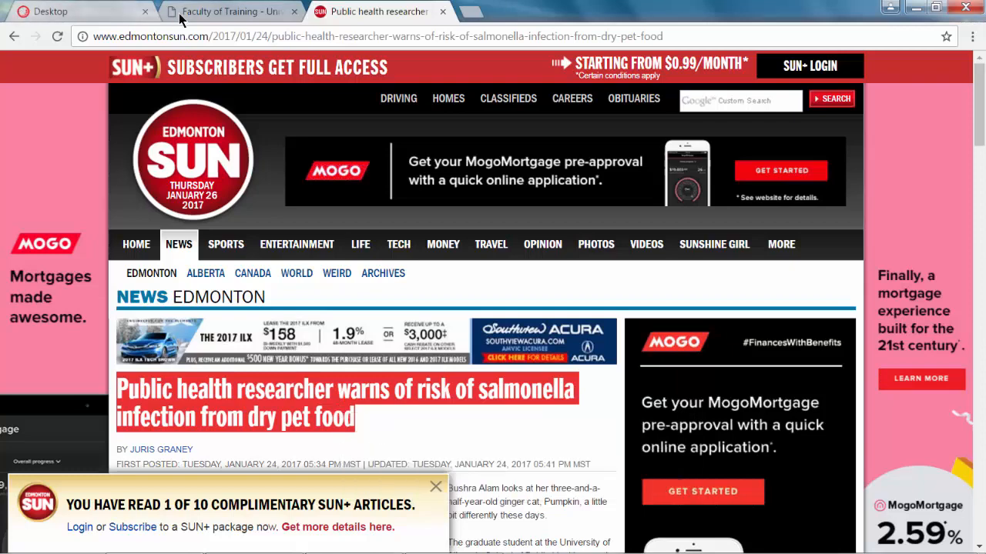
pyautogui.click(103, 19)
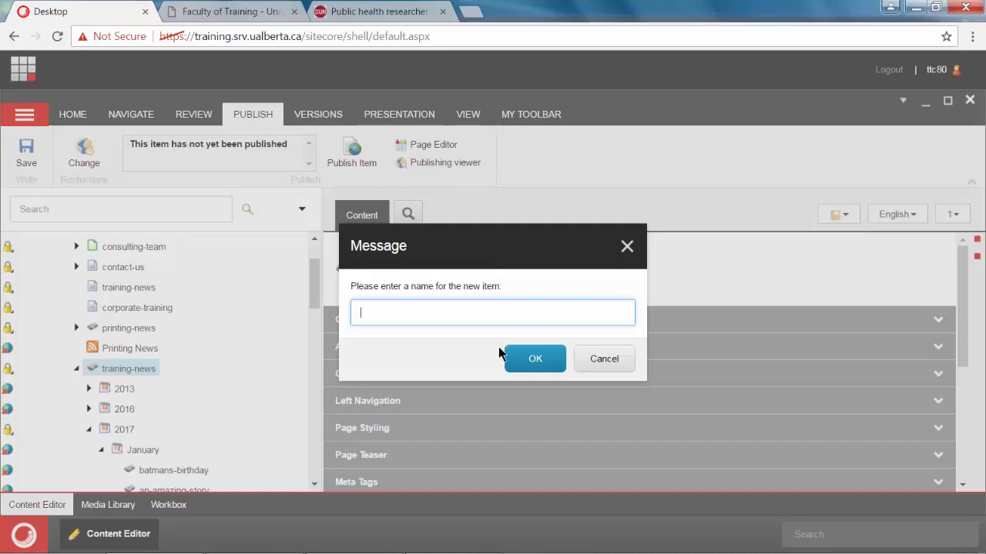
pyautogui.hotkey('ctrl', 'v')
pyautogui.click(537, 360)
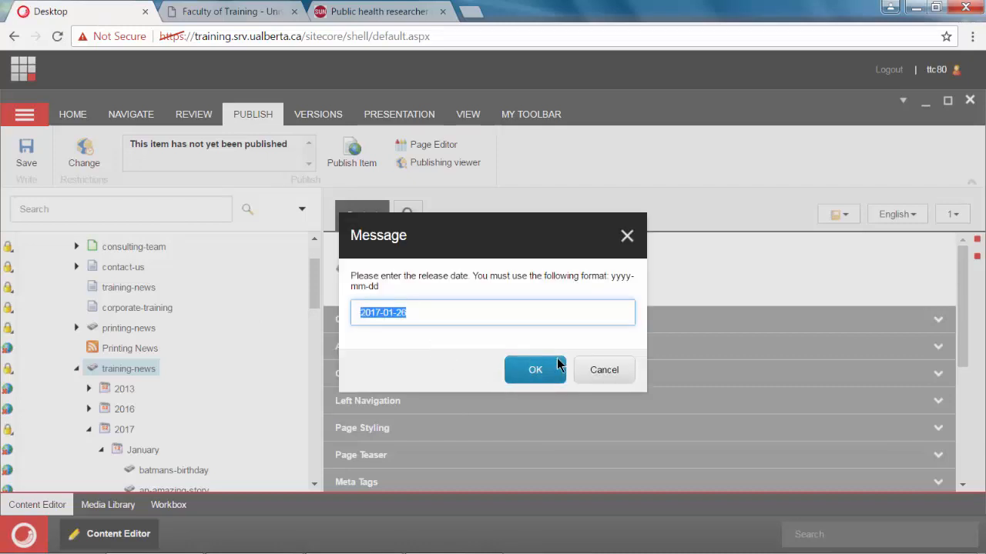
pyautogui.click(544, 373)
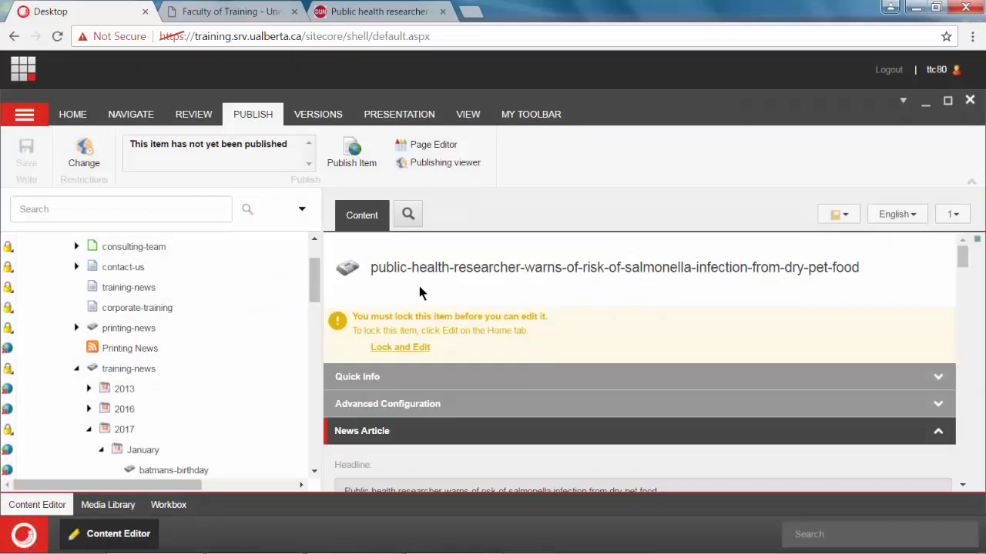
# Lock the new news item for editing and enter the teaser "A new bit of research unveils the hazards of handling dry pet food.".
pyautogui.click(422, 348)
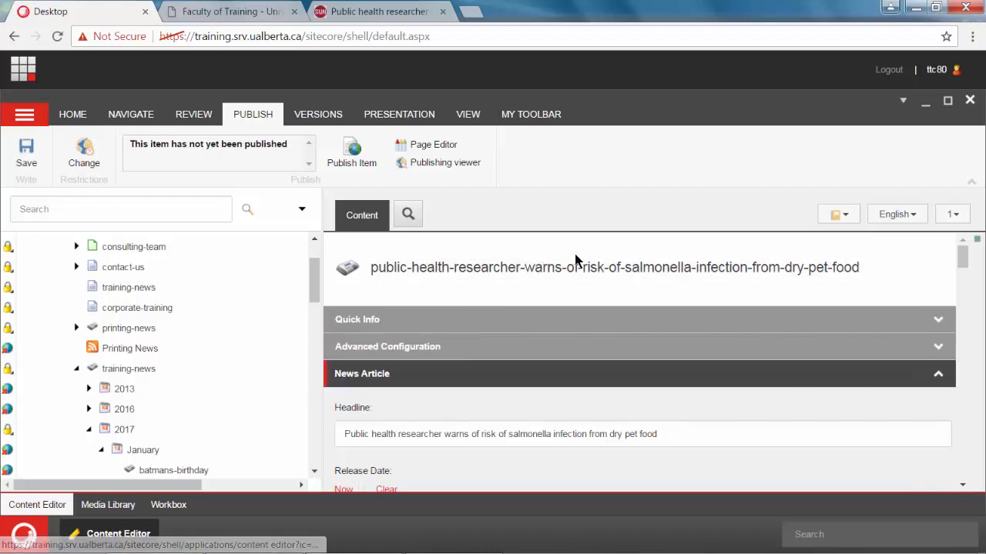
pyautogui.scroll(-2, 768, 278)
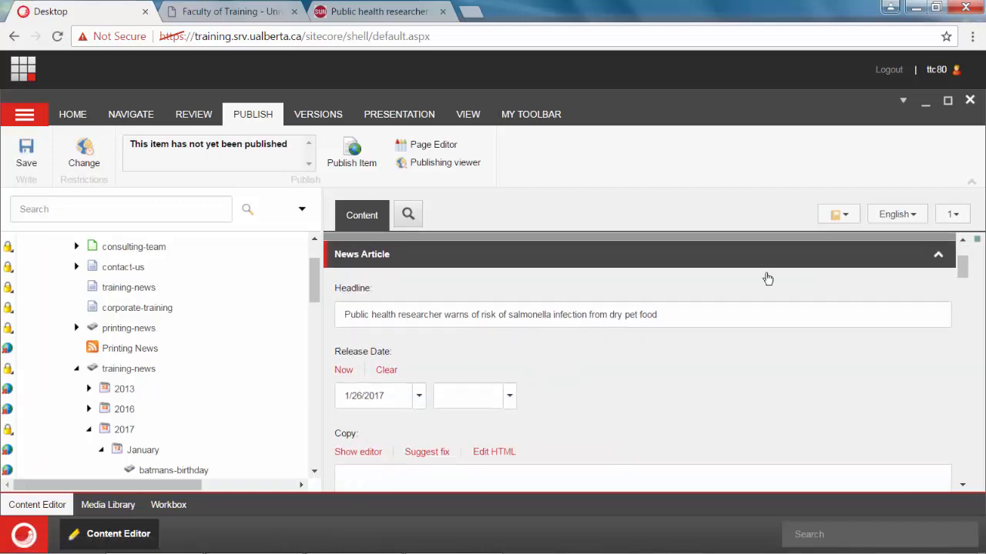
pyautogui.scroll(-6, 767, 279)
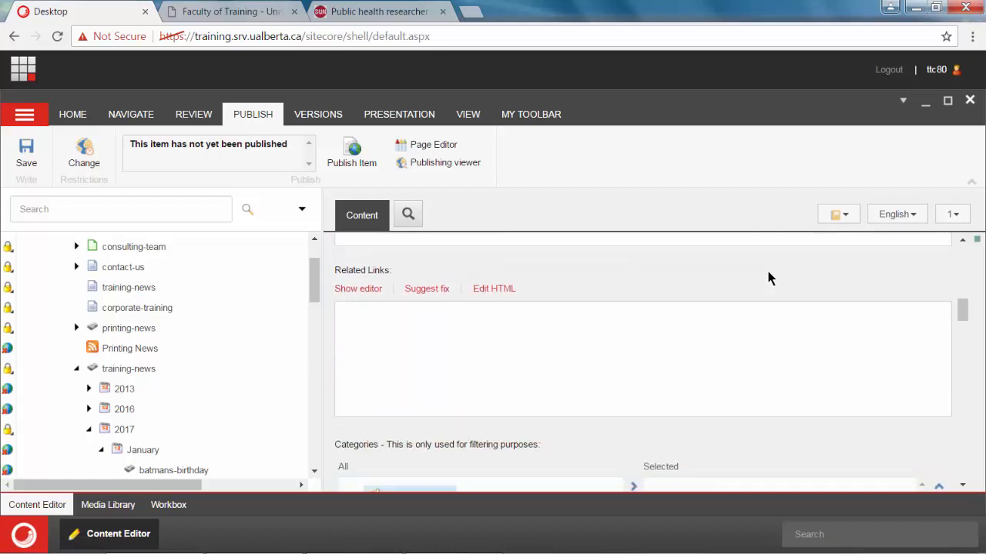
pyautogui.scroll(-1, 768, 278)
pyautogui.scroll(3, 768, 278)
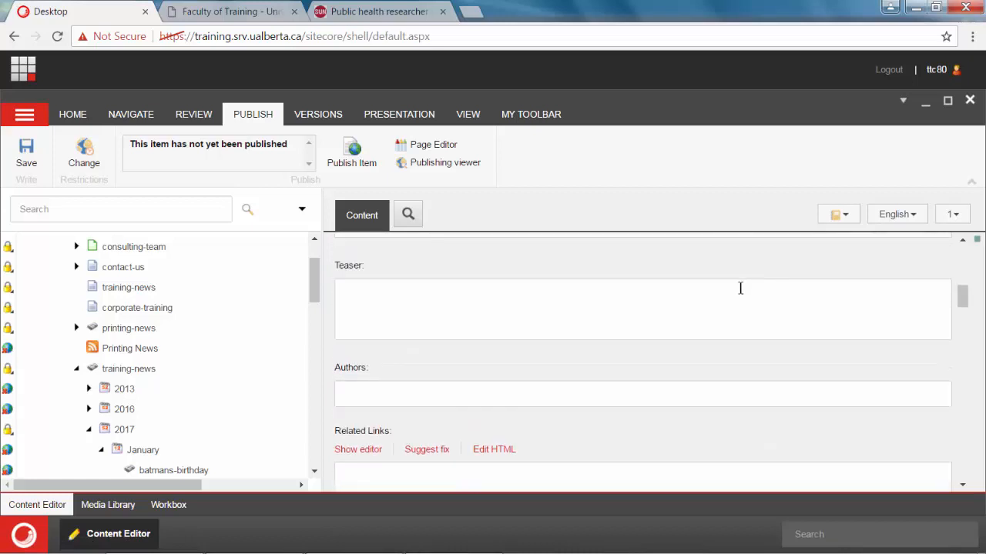
pyautogui.click(730, 306)
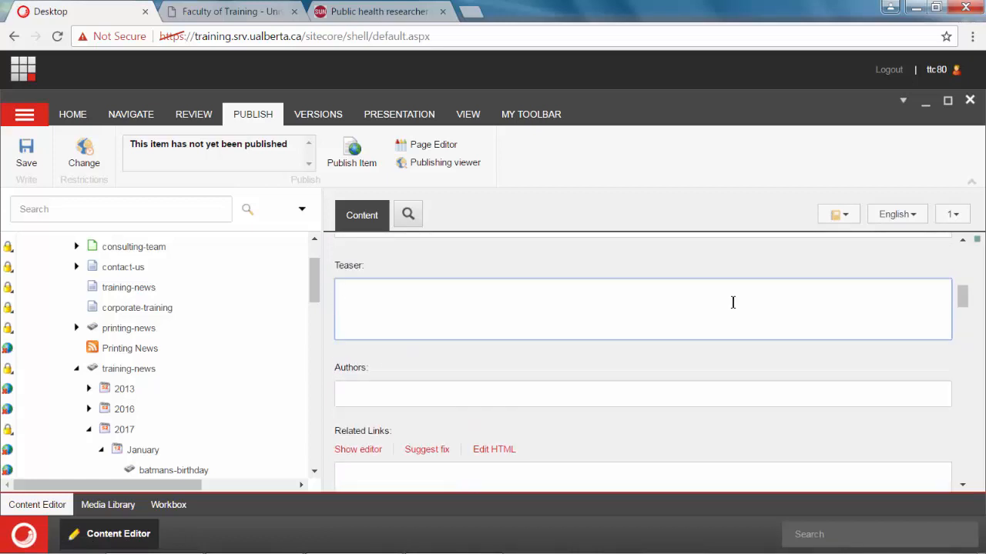
pyautogui.write('A new bit of research unveils the hazards of handling ')
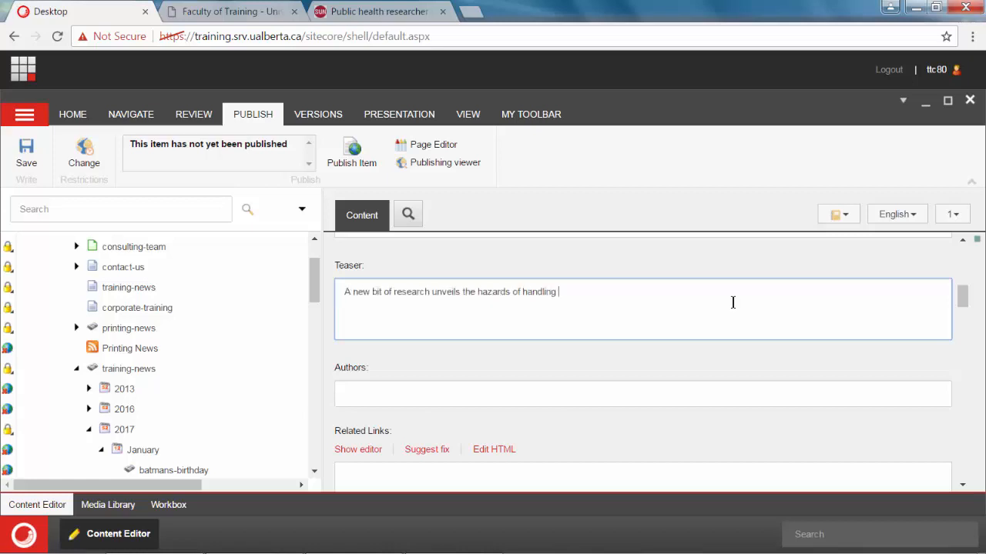
pyautogui.write('dry pet food.')
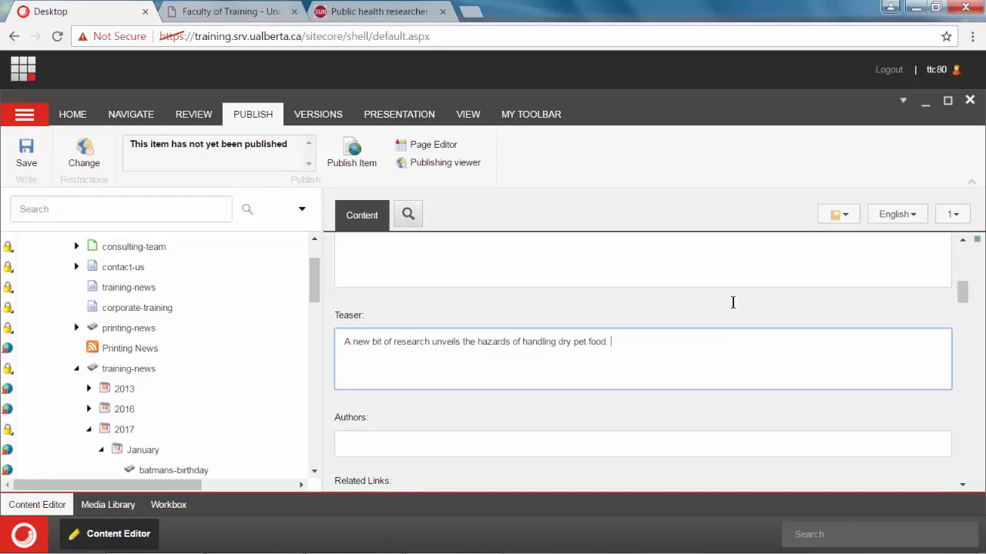
# Enter "Edmonton Sun Staff Writer" as the article's author.
pyautogui.scroll(-5, 707, 345)
pyautogui.scroll(2, 707, 345)
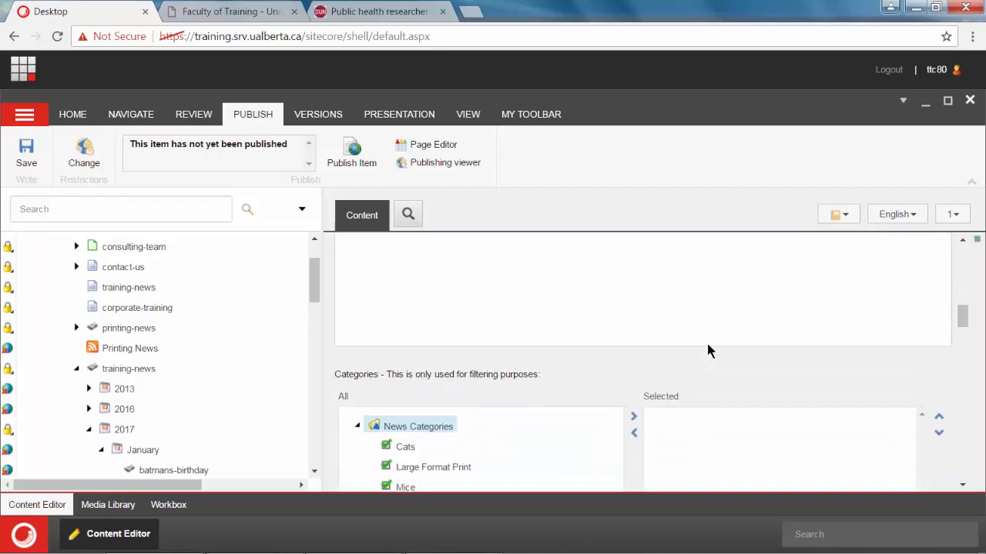
pyautogui.scroll(1, 706, 351)
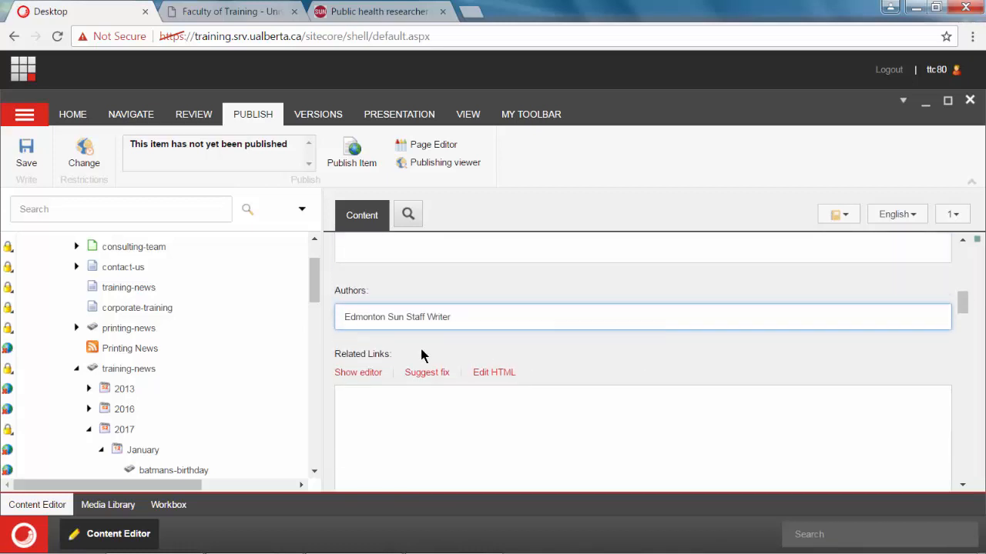
# Set the Source in the External Media section to "Edmonton Sun".
pyautogui.scroll(-4, 420, 355)
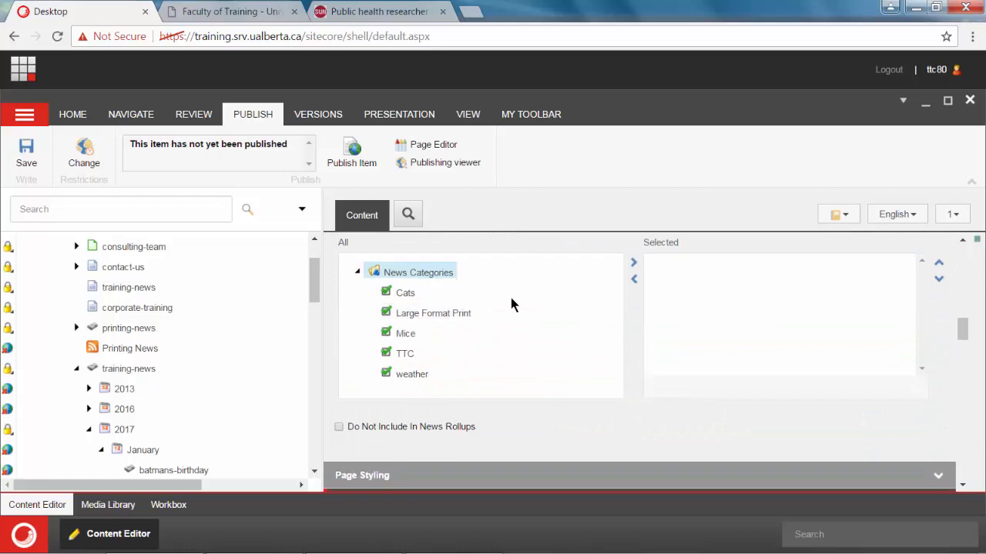
pyautogui.scroll(-8, 531, 290)
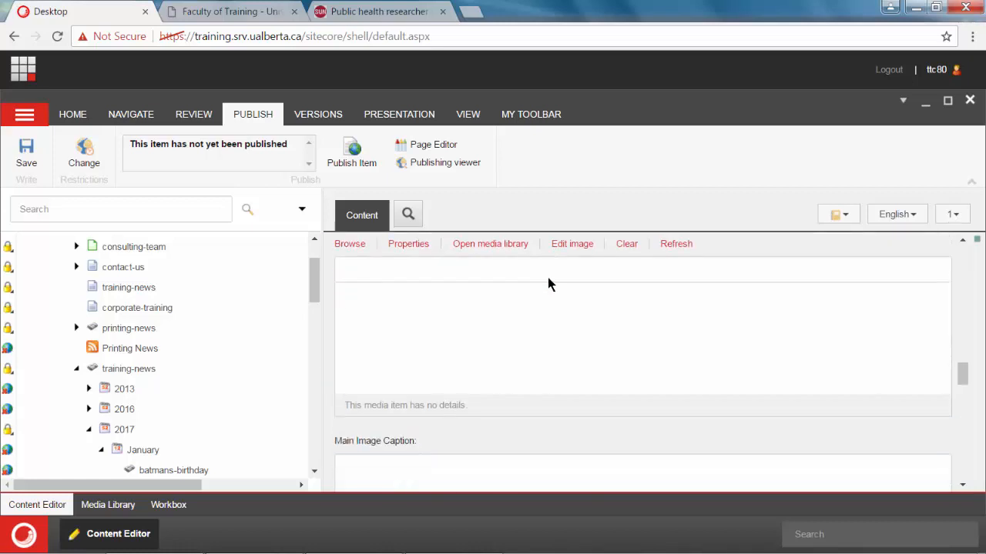
pyautogui.scroll(-6, 550, 279)
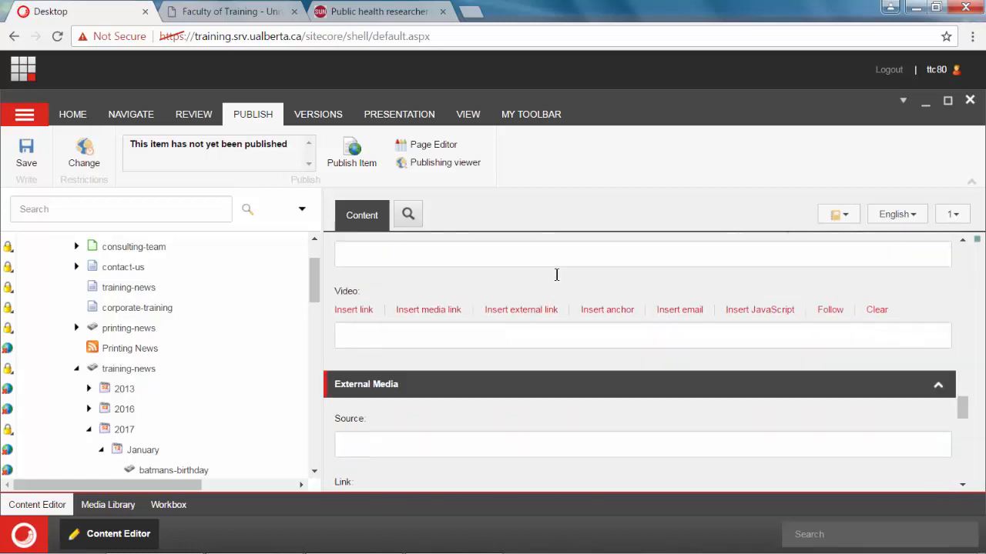
pyautogui.scroll(-4, 556, 275)
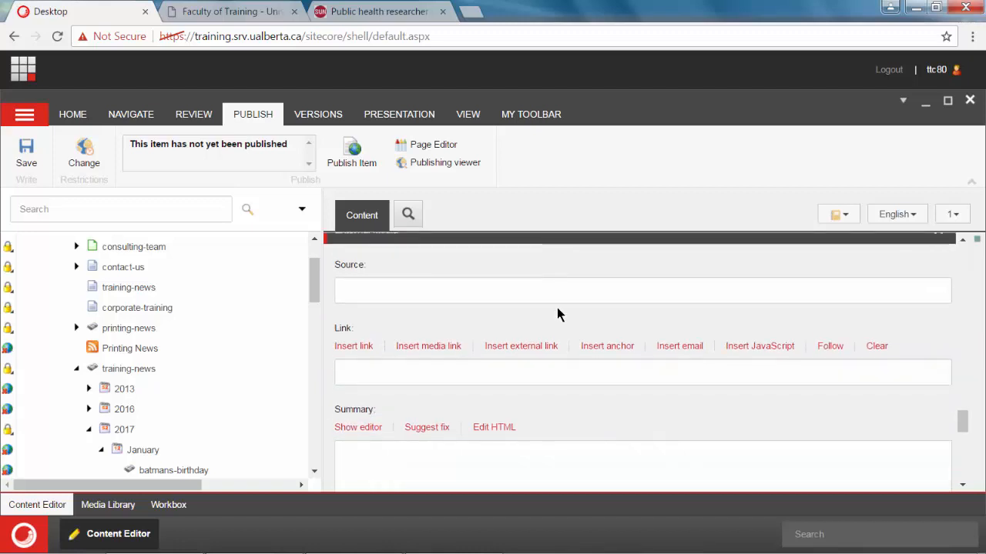
pyautogui.click(572, 295)
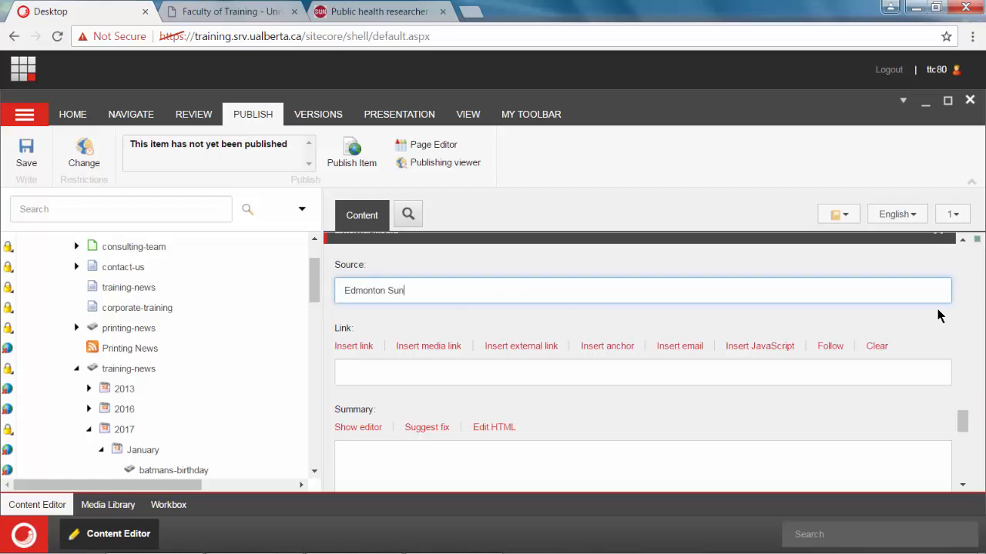
# Copy the Edmonton Sun article's URL and insert it as the external link in the item's External Media section.
pyautogui.click(379, 15)
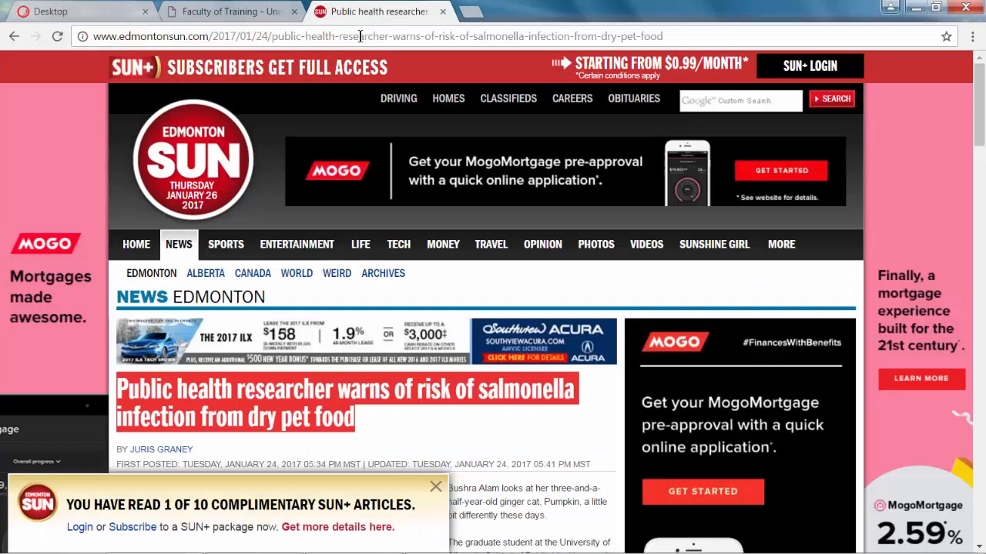
pyautogui.click(360, 36)
pyautogui.rightClick(360, 36)
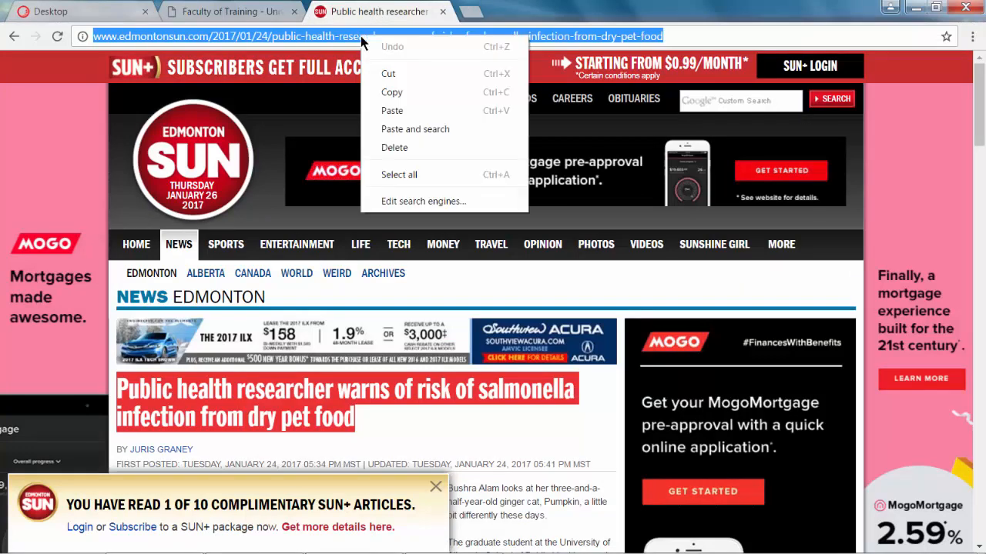
pyautogui.click(392, 92)
pyautogui.click(61, 15)
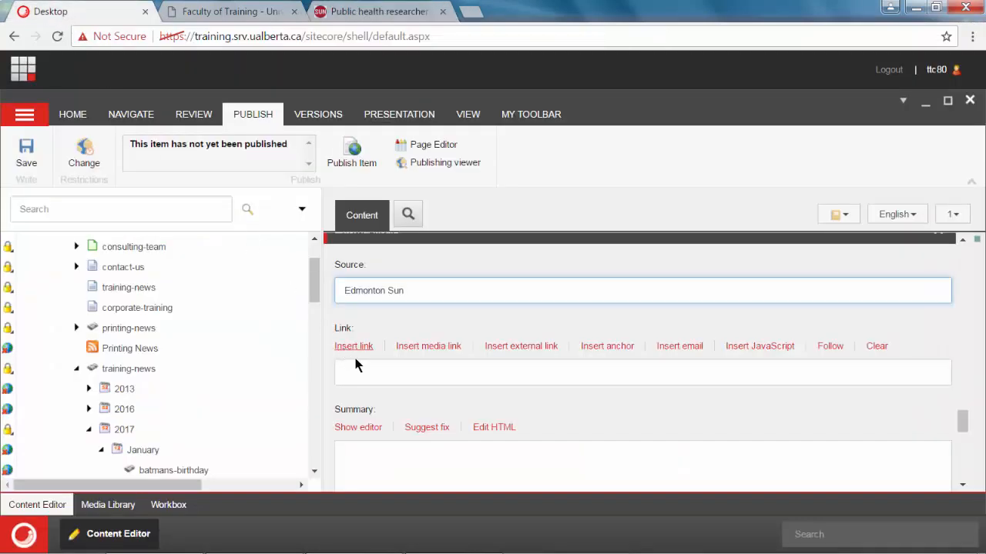
pyautogui.click(528, 348)
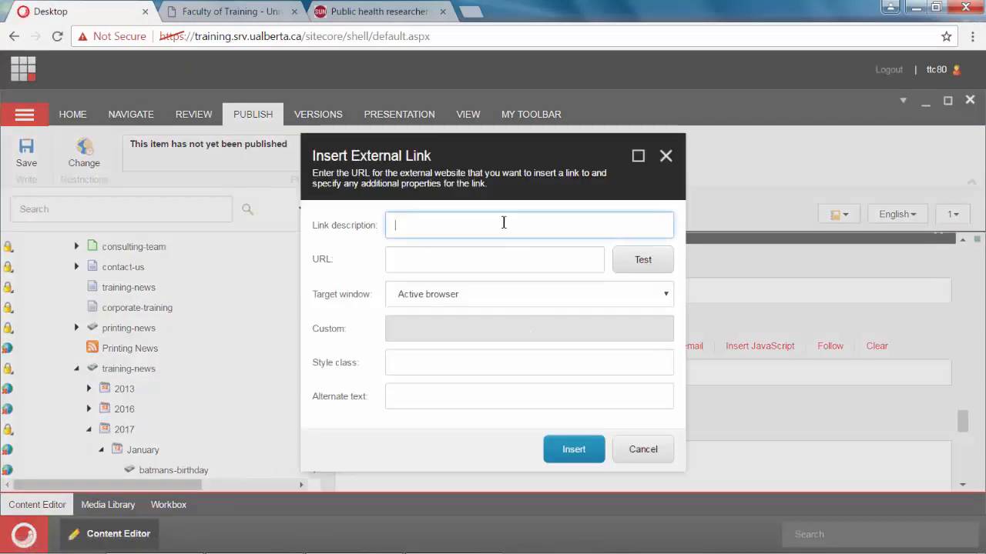
pyautogui.click(497, 257)
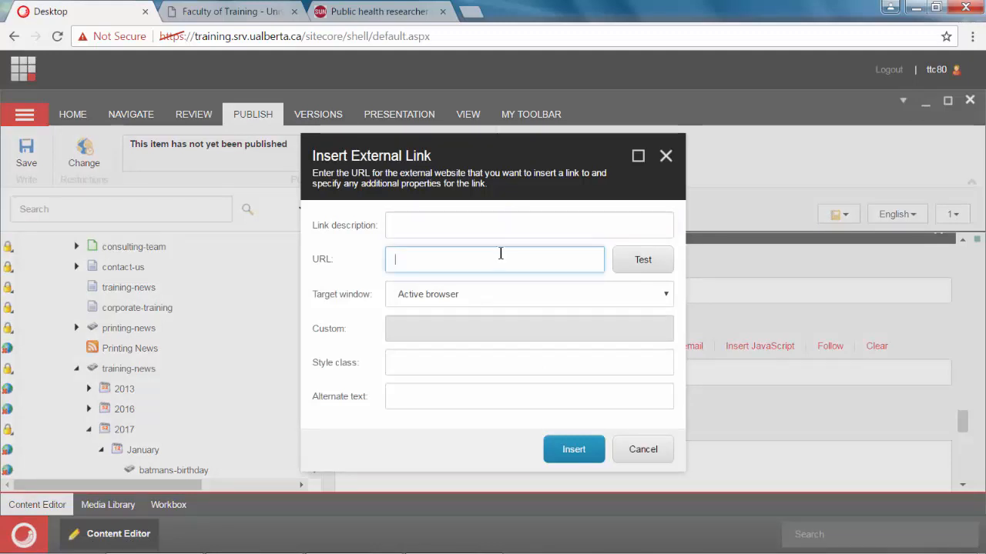
pyautogui.hotkey('ctrl', 'v')
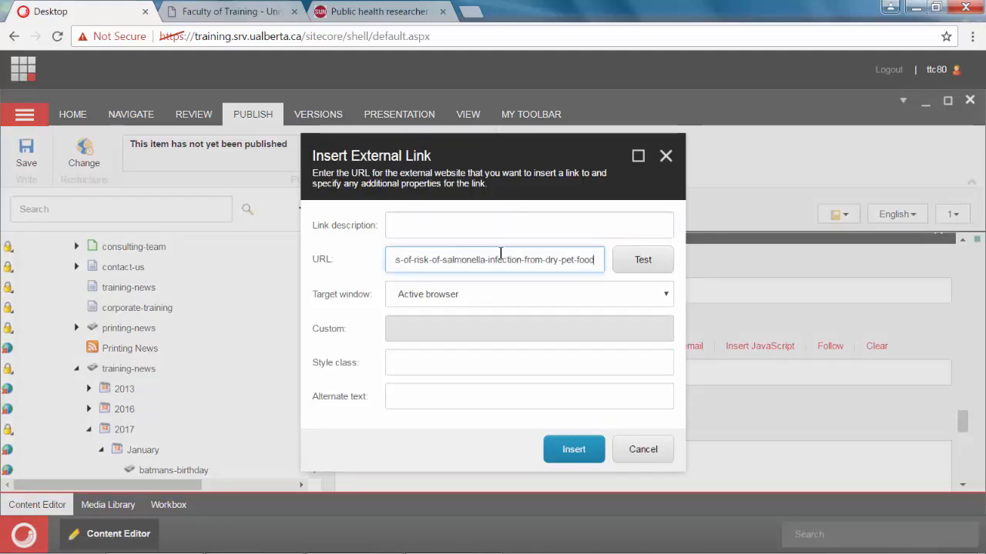
pyautogui.click(582, 454)
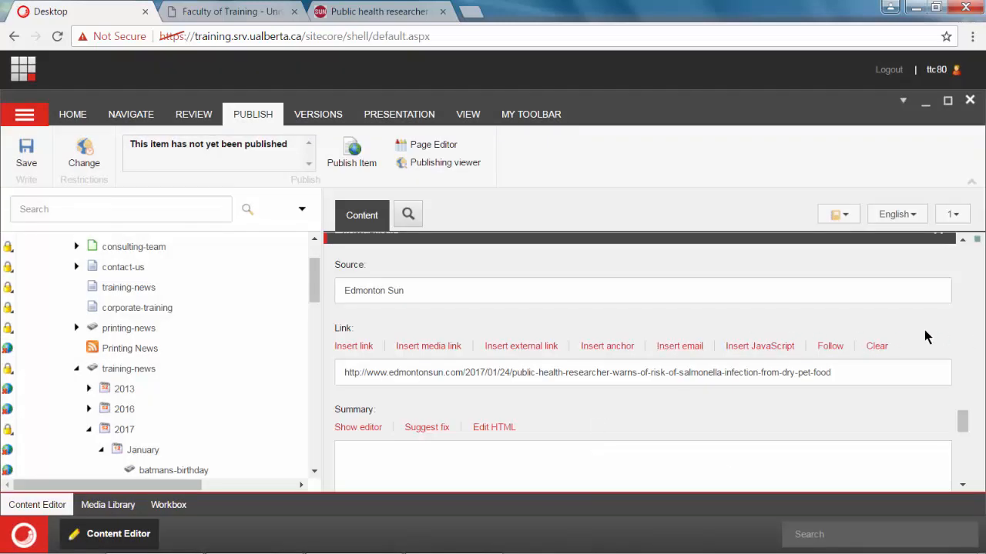
# Save the salmonella news item and publish it, acknowledging the publishing queue message.
pyautogui.click(22, 150)
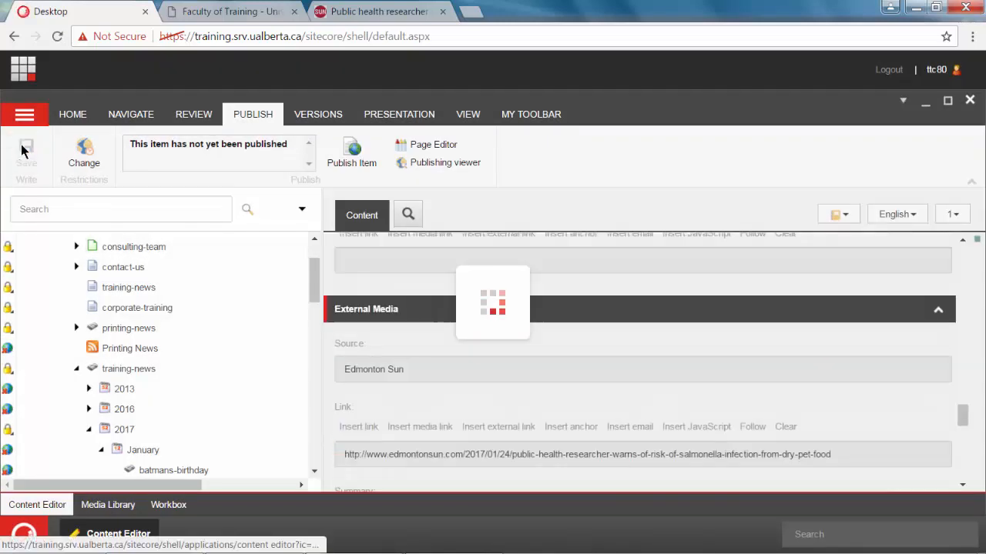
pyautogui.click(351, 154)
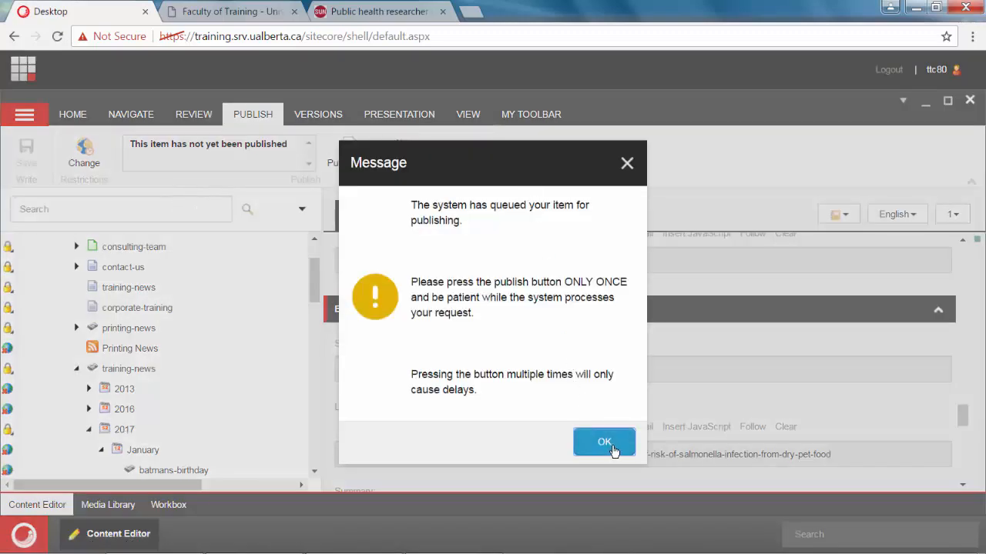
pyautogui.click(605, 443)
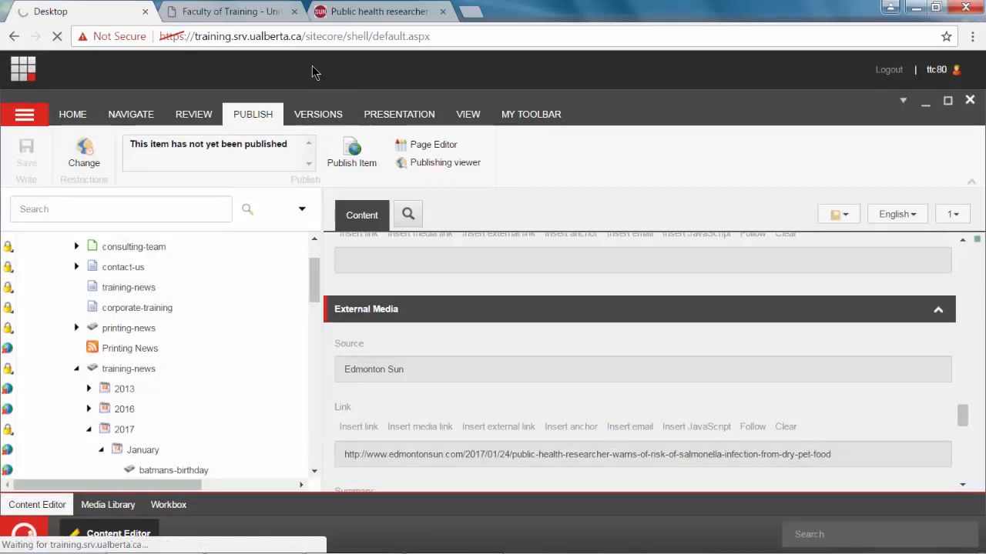
# Reload the Faculty of Training home page and check its Training News section for the salmonella story.
pyautogui.click(236, 14)
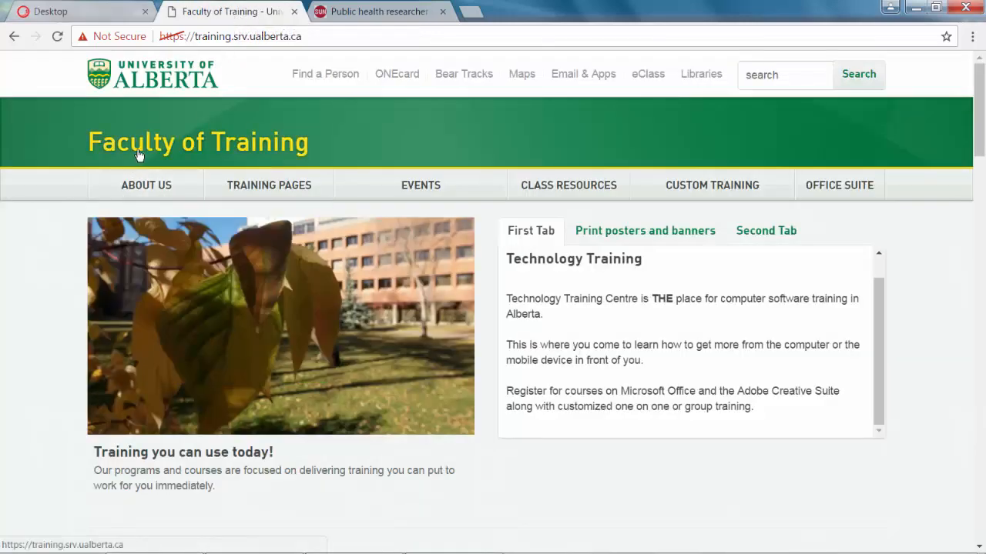
pyautogui.click(139, 157)
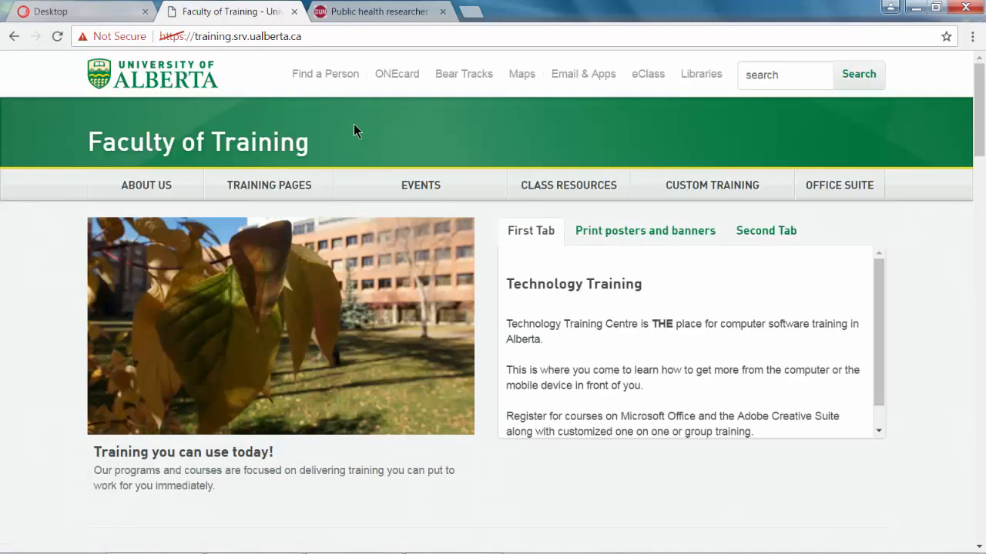
pyautogui.scroll(-4, 354, 125)
pyautogui.scroll(-5, 355, 128)
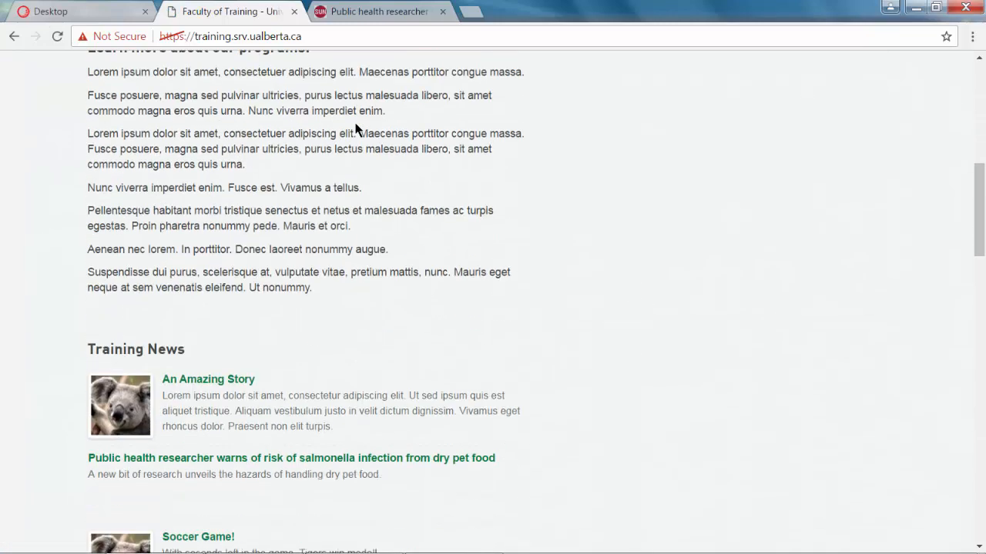
pyautogui.scroll(-1, 355, 129)
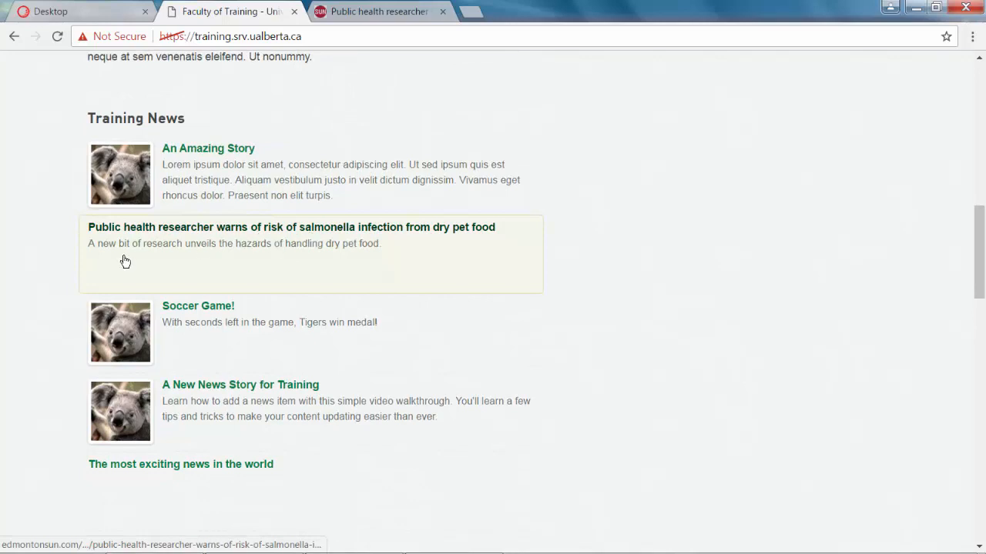
# Open the salmonella story from Training News and look through the linked Edmonton Sun article.
pyautogui.click(332, 219)
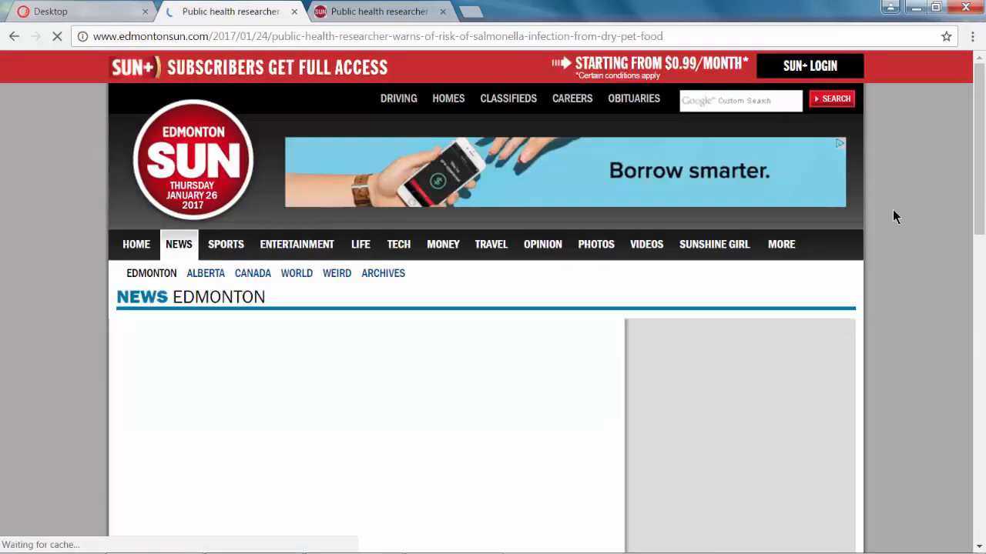
pyautogui.scroll(-4, 716, 222)
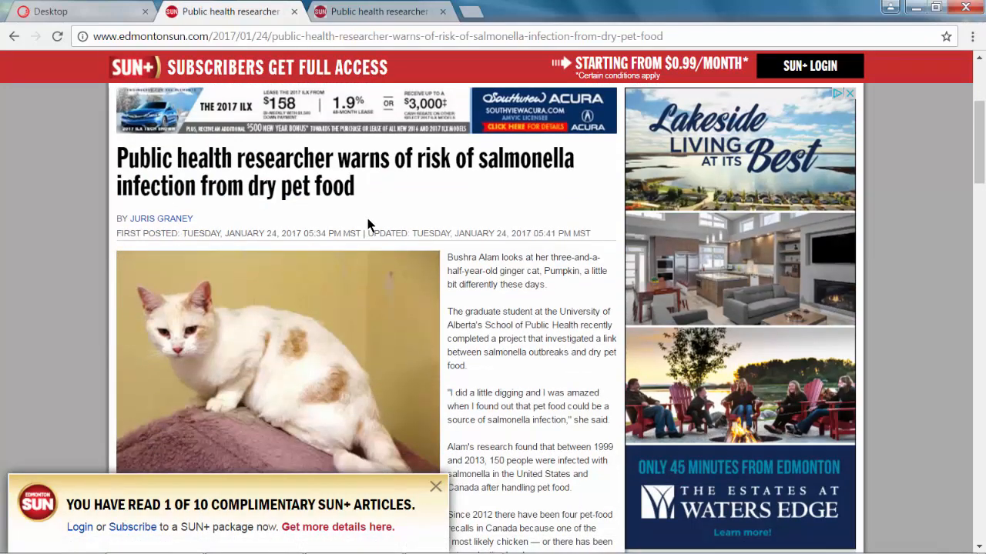
pyautogui.scroll(-3, 368, 224)
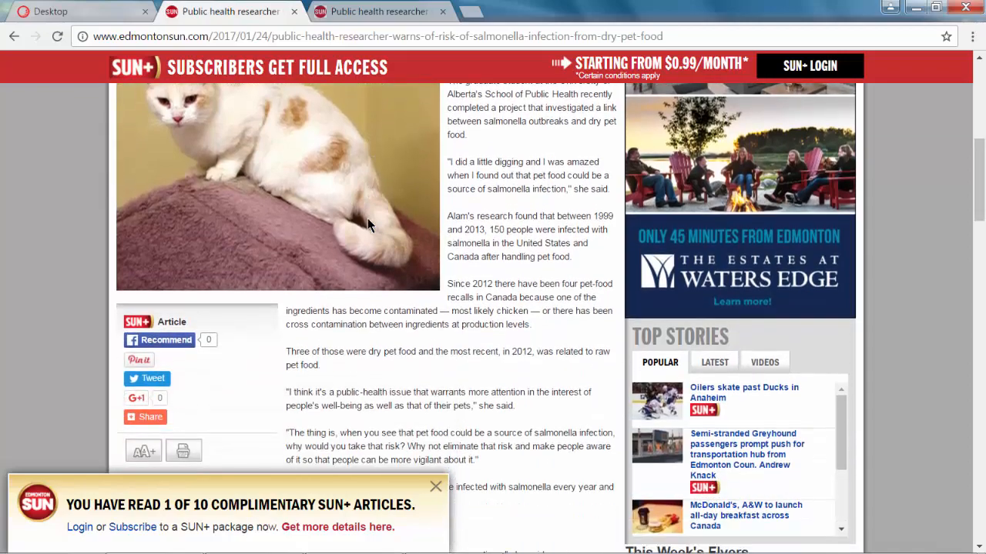